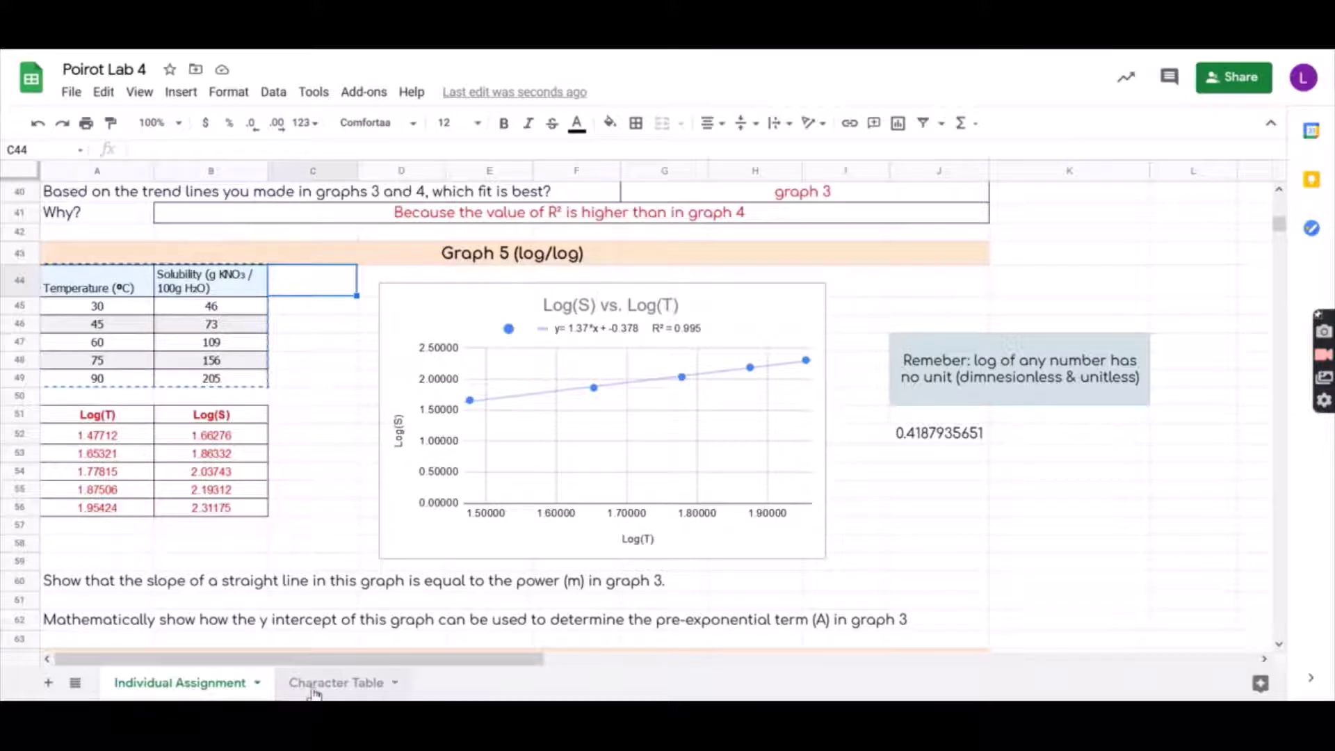
# Add a new blank sheet right after the Individual Assignment sheet
pyautogui.click(321, 685)
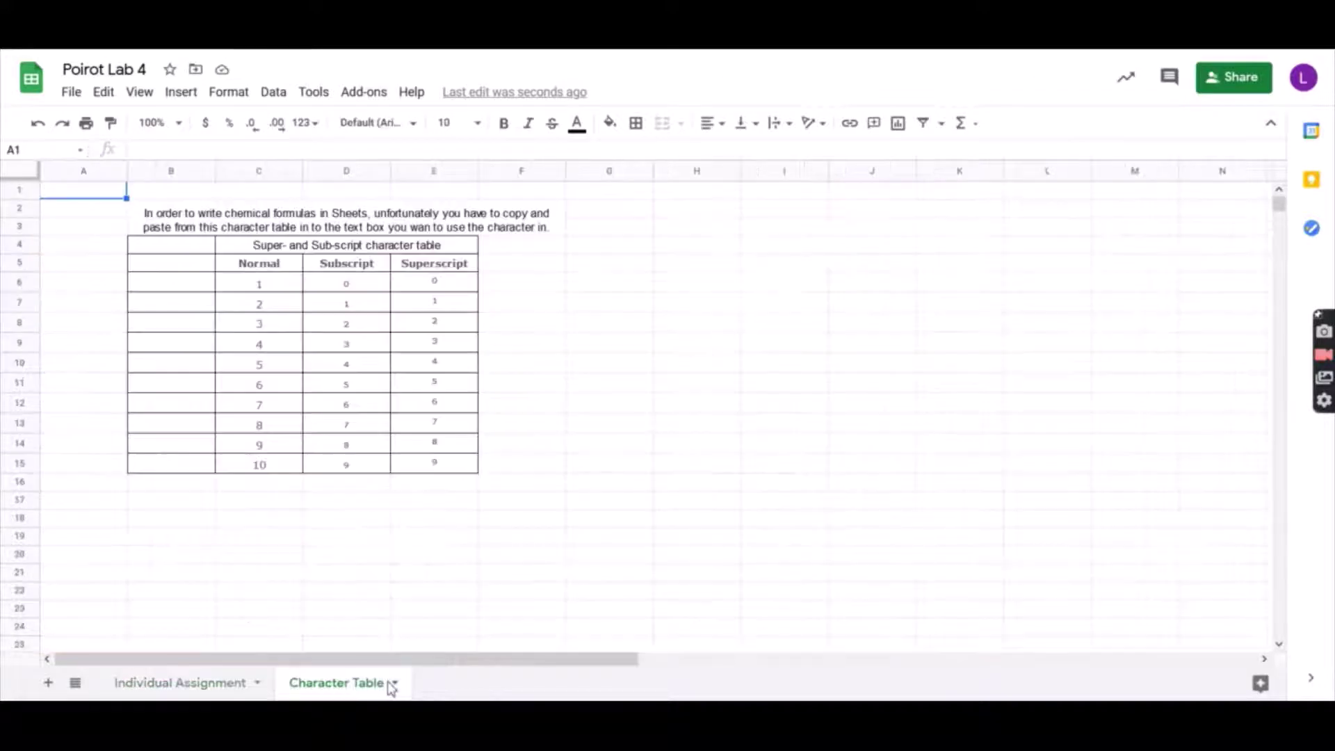
pyautogui.click(188, 684)
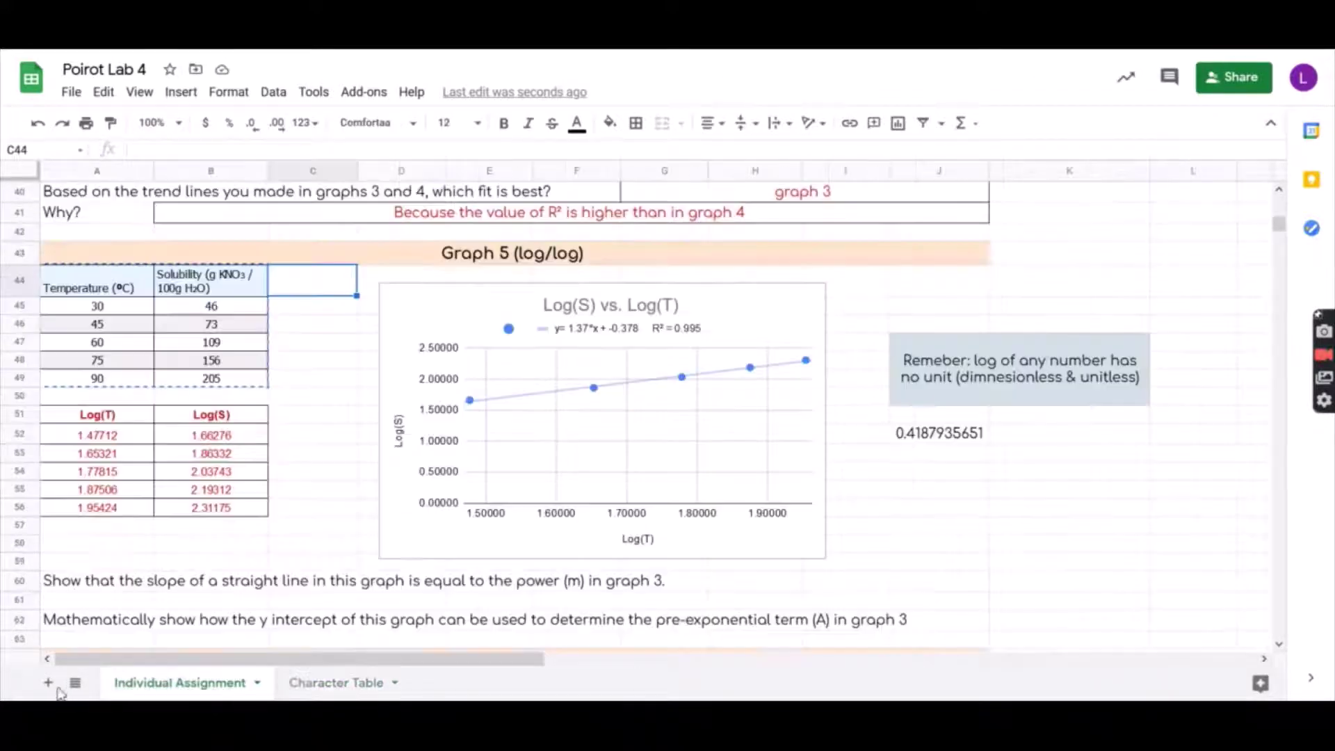
pyautogui.click(49, 684)
# Copy the temperature and solubility table A44:B49 from the Individual Assignment sheet and paste only its values at A1 of Sheet12
pyautogui.click(181, 685)
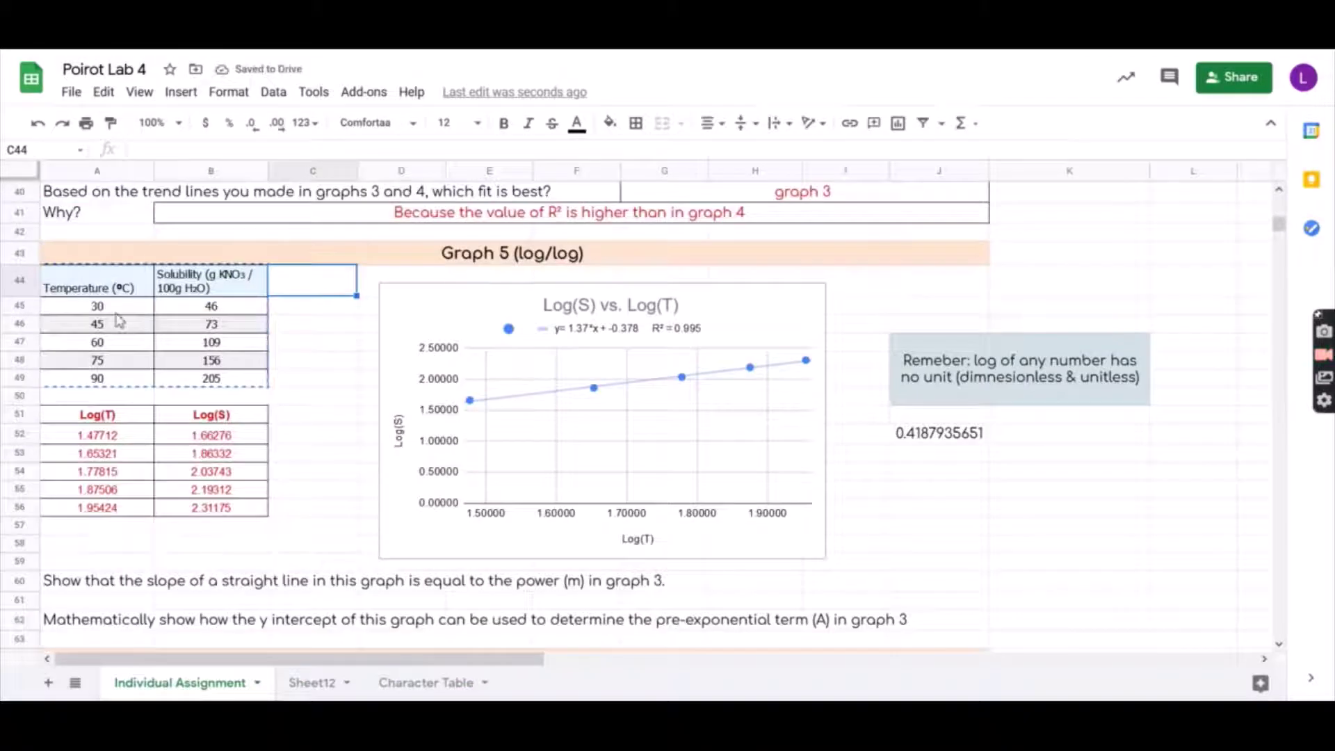
pyautogui.moveTo(167, 348); pyautogui.dragTo(208, 381)
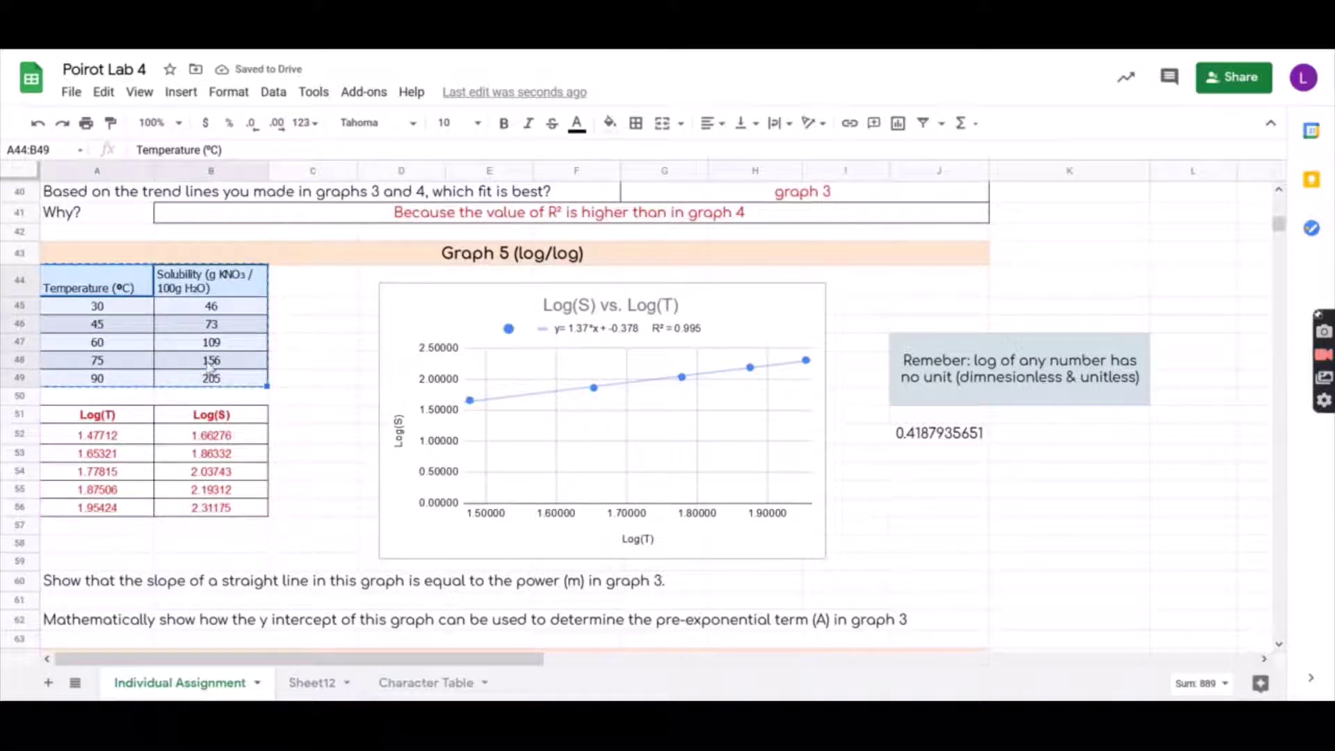
pyautogui.rightClick(175, 306)
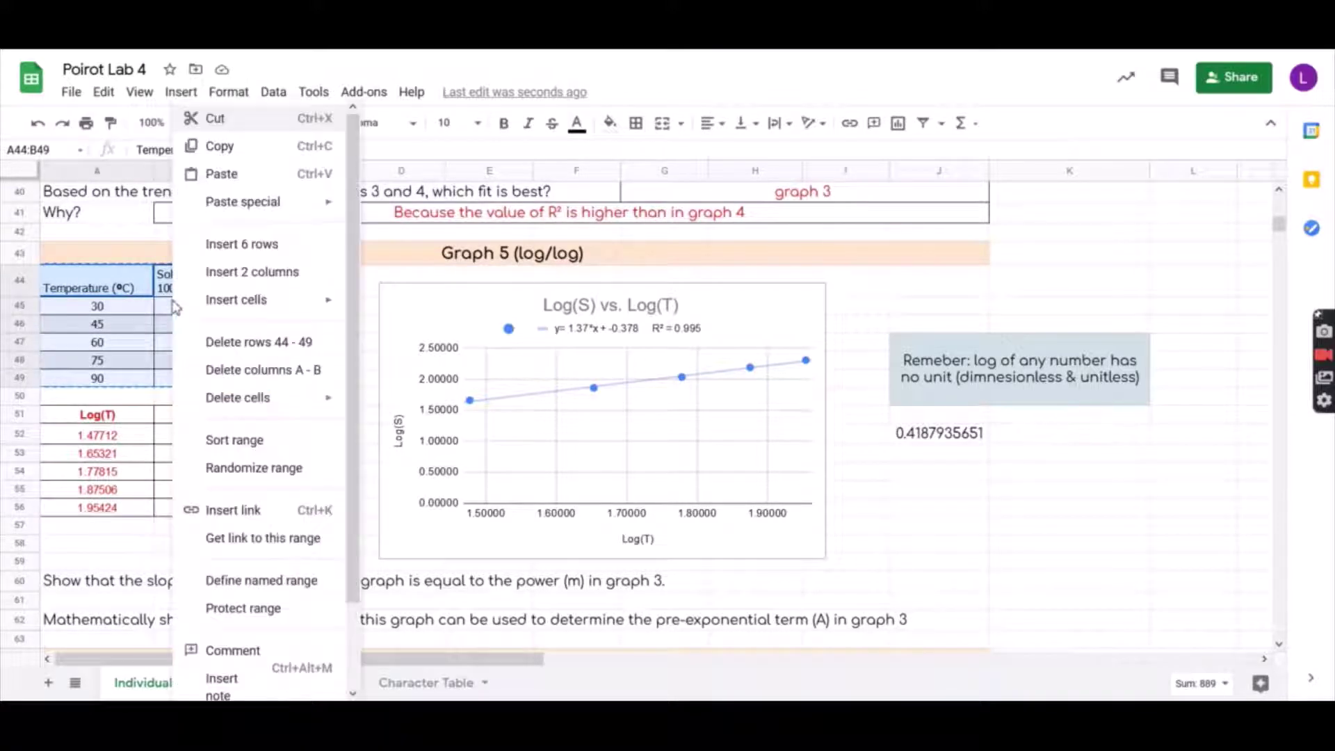
pyautogui.click(223, 147)
pyautogui.click(313, 684)
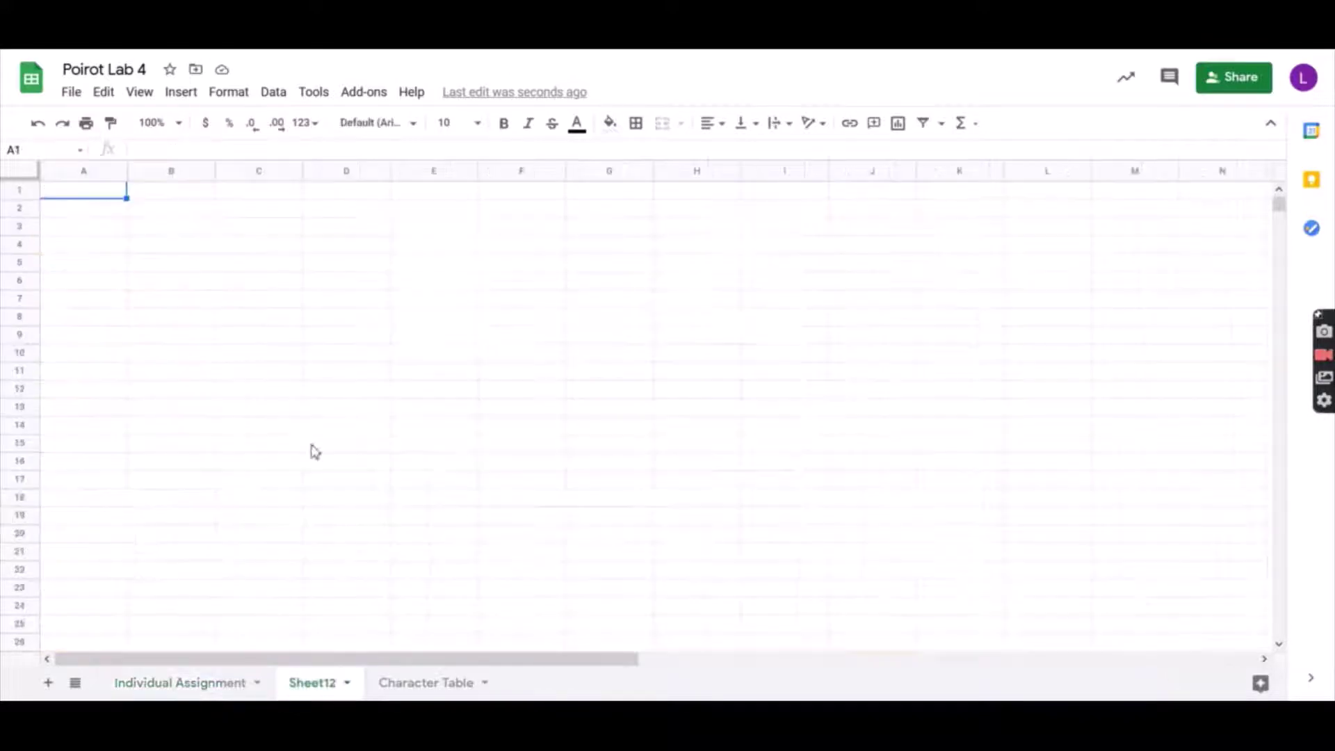
pyautogui.rightClick(102, 193)
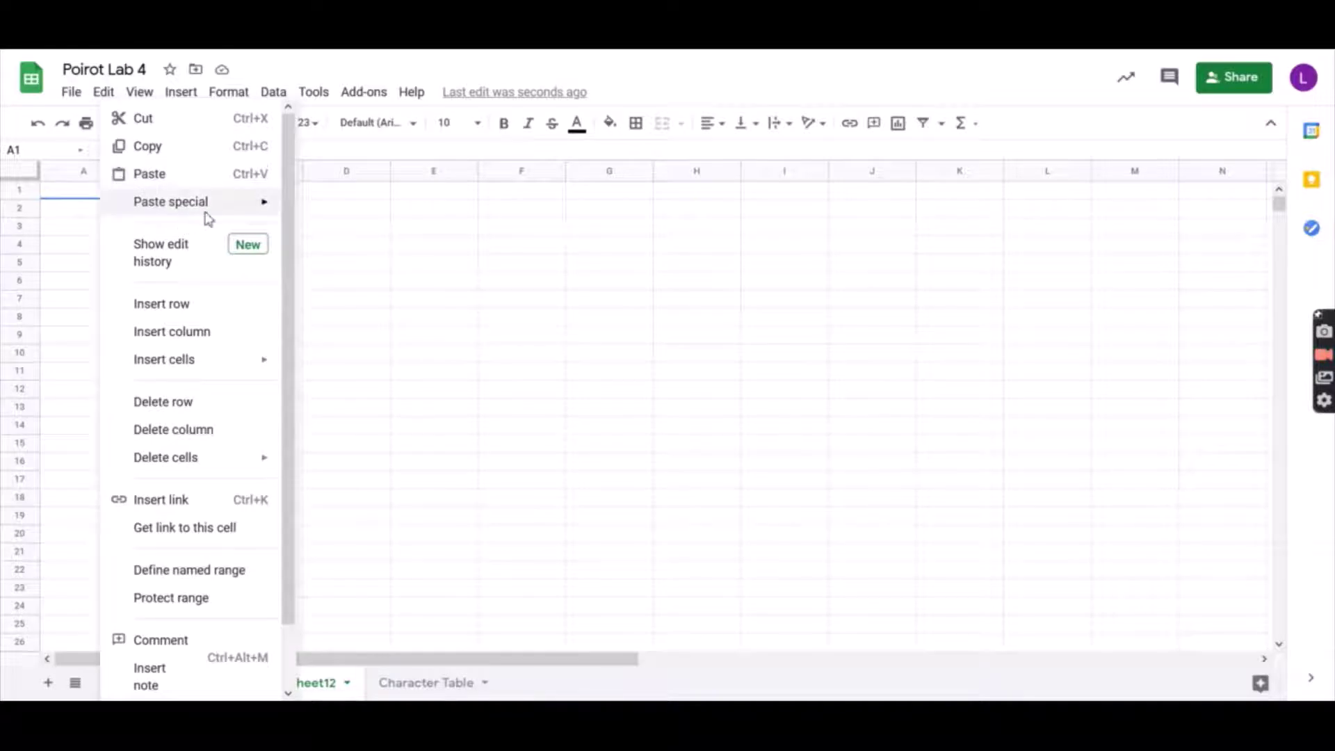
pyautogui.moveTo(214, 210)
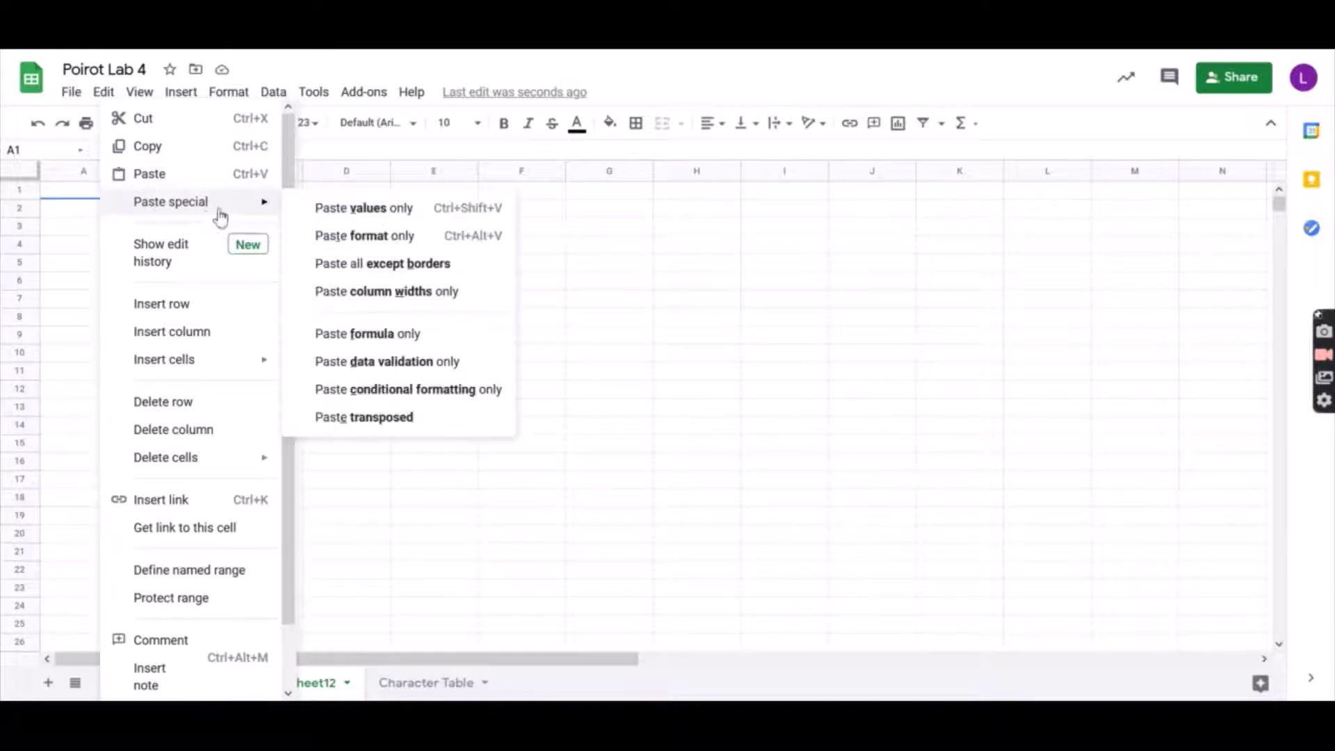
pyautogui.click(374, 210)
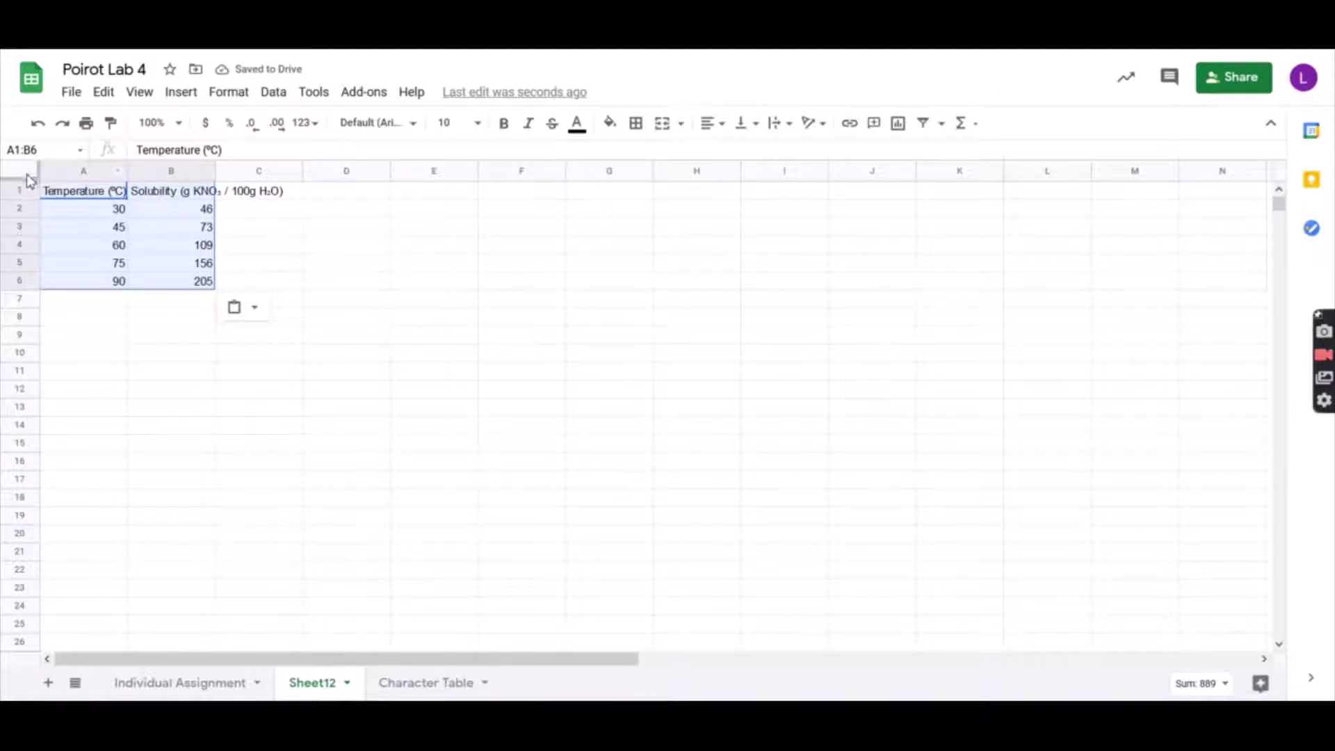
# Freeze row 1 of Sheet12 as the header row and check that it holds while scrolling
pyautogui.click(75, 197)
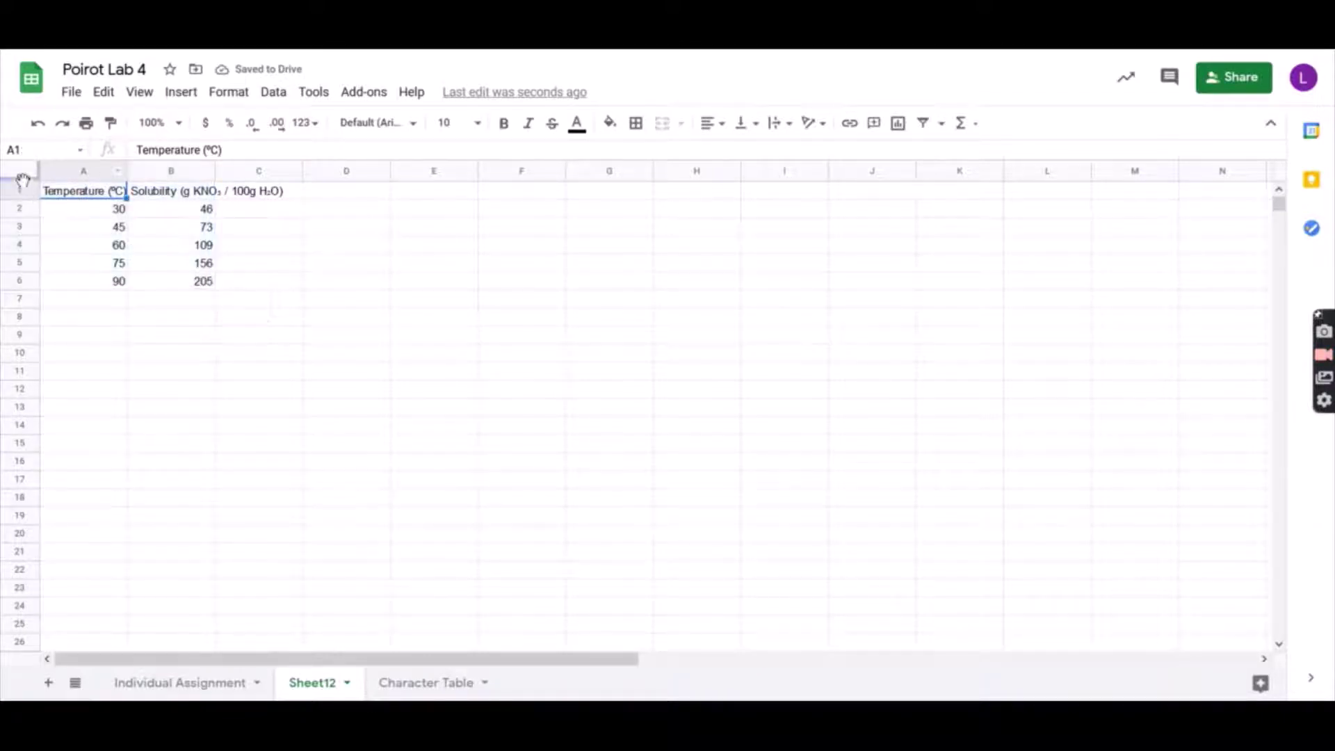
pyautogui.moveTo(23, 181); pyautogui.dragTo(23, 202)
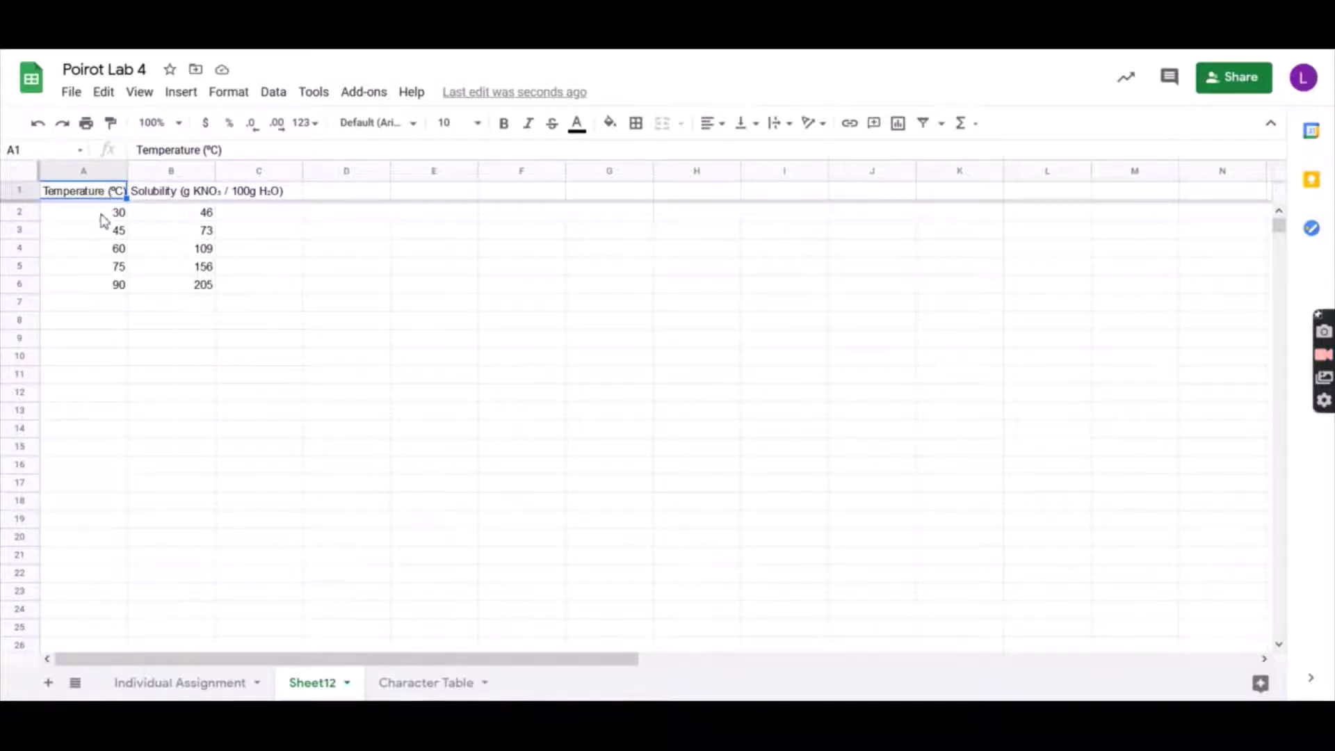
pyautogui.scroll(-11, 115, 232)
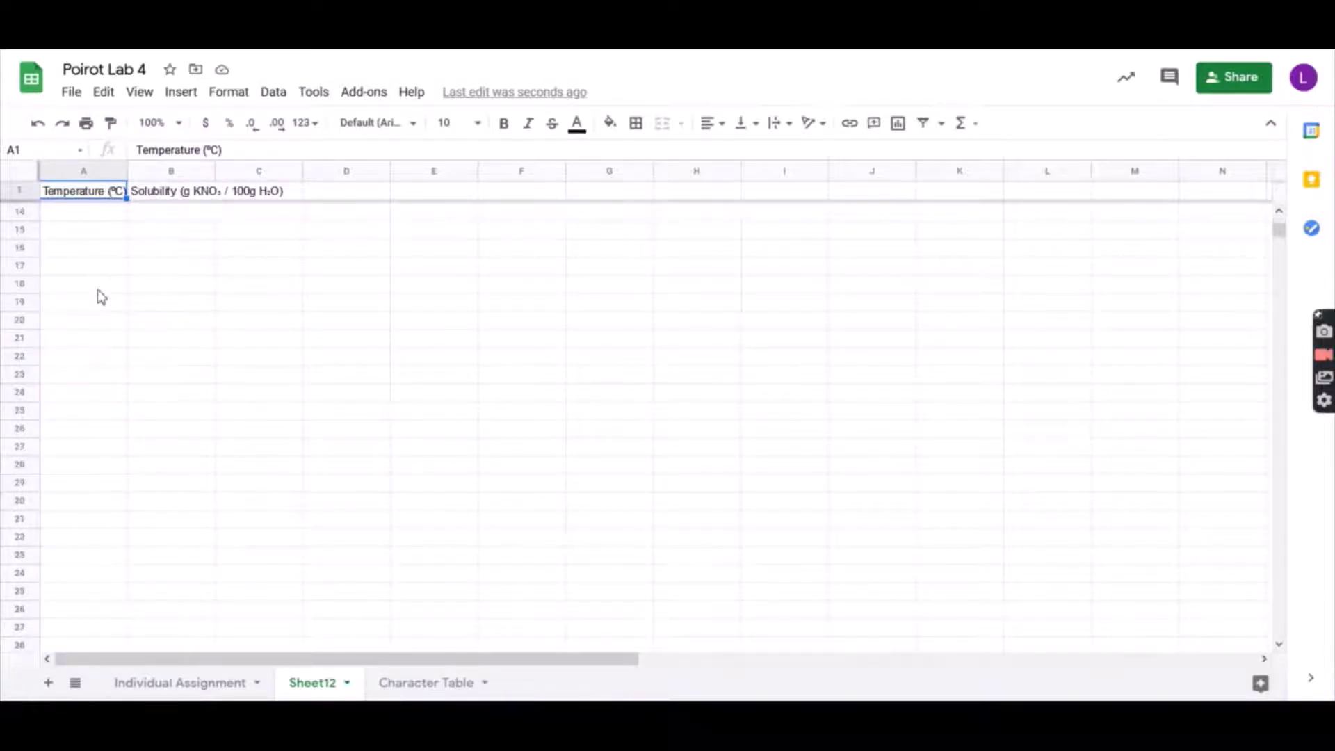
pyautogui.scroll(-20, 102, 291)
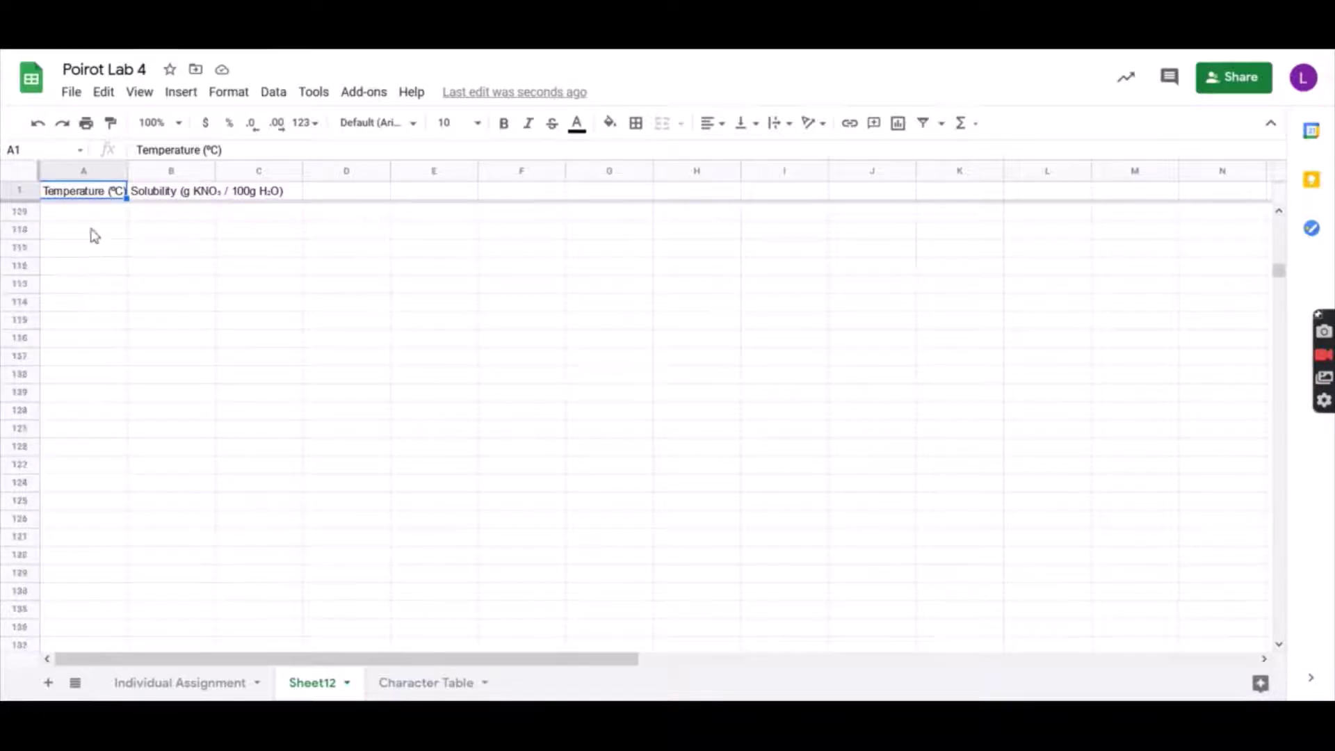
pyautogui.scroll(1, 104, 317)
pyautogui.scroll(5, 125, 317)
pyautogui.scroll(7, 132, 334)
pyautogui.scroll(20, 146, 341)
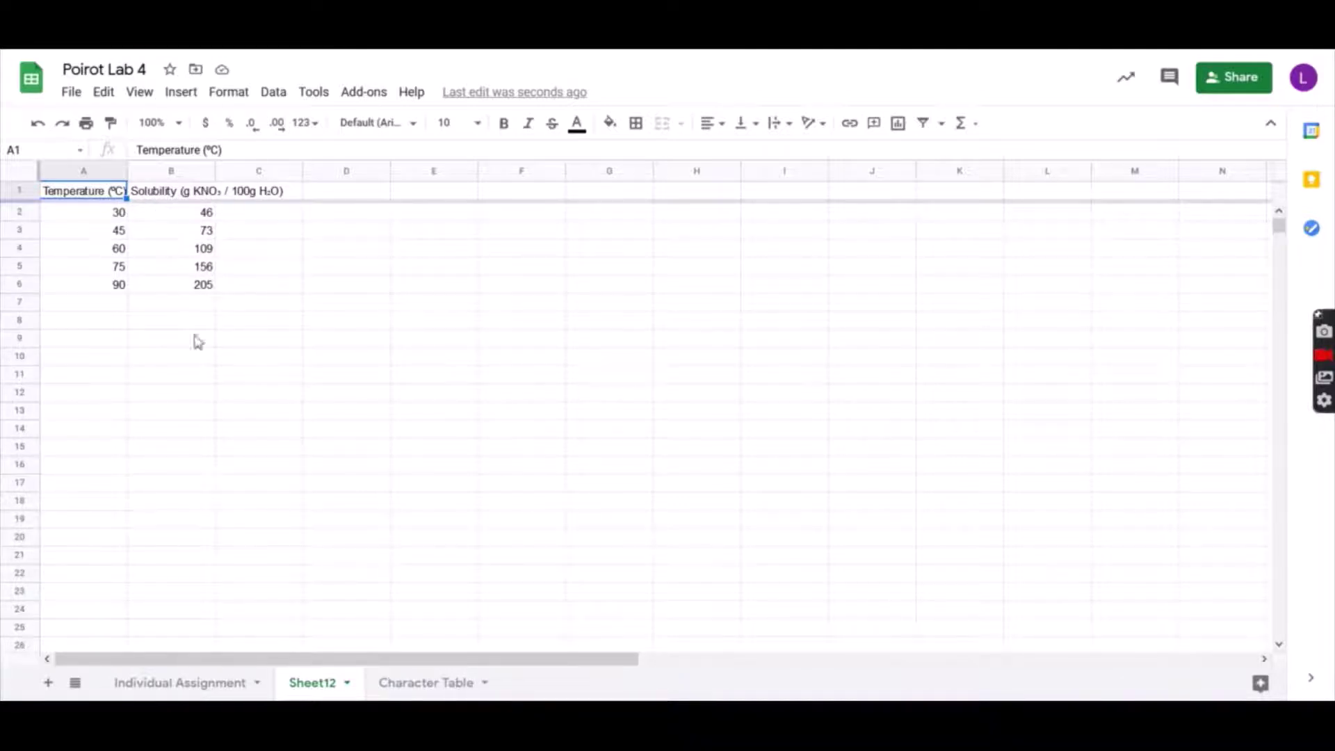
# Consult the log table on the Individual Assignment sheet and enter the header Log(T) in C1 of Sheet12
pyautogui.click(210, 682)
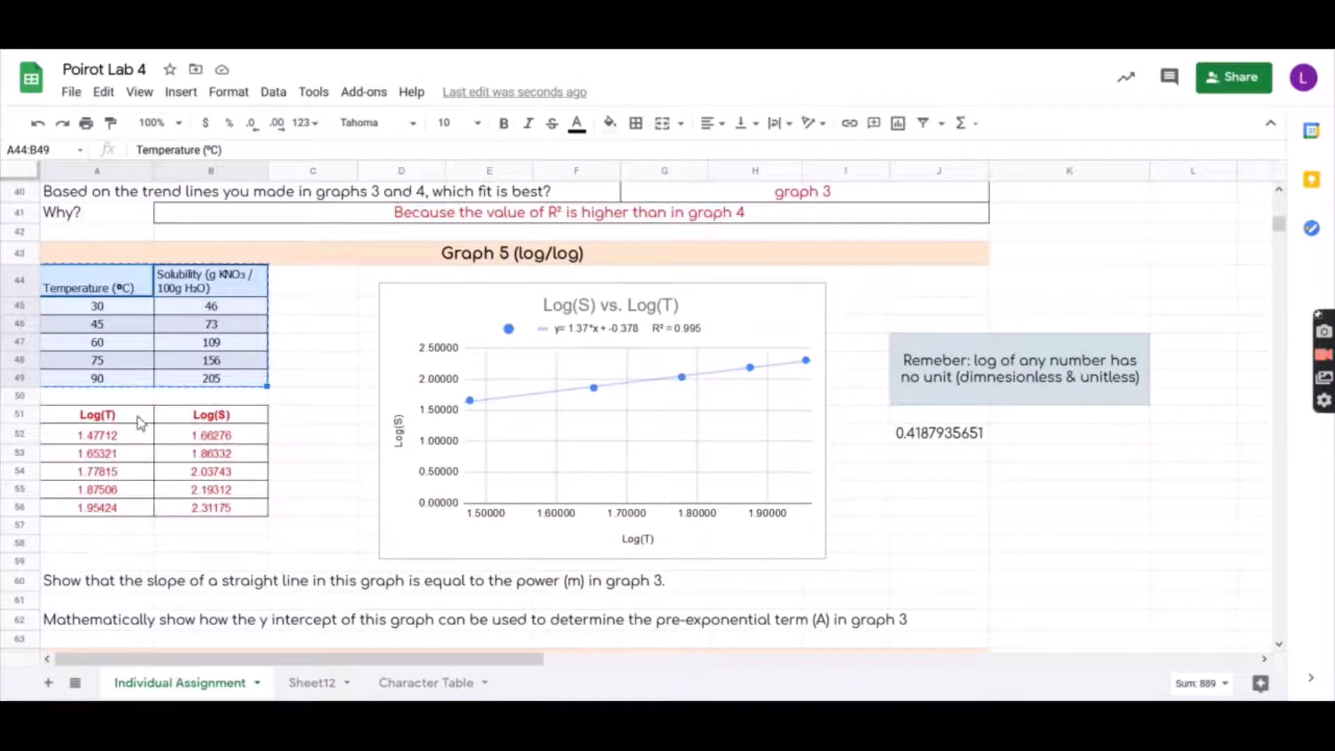
pyautogui.click(114, 417)
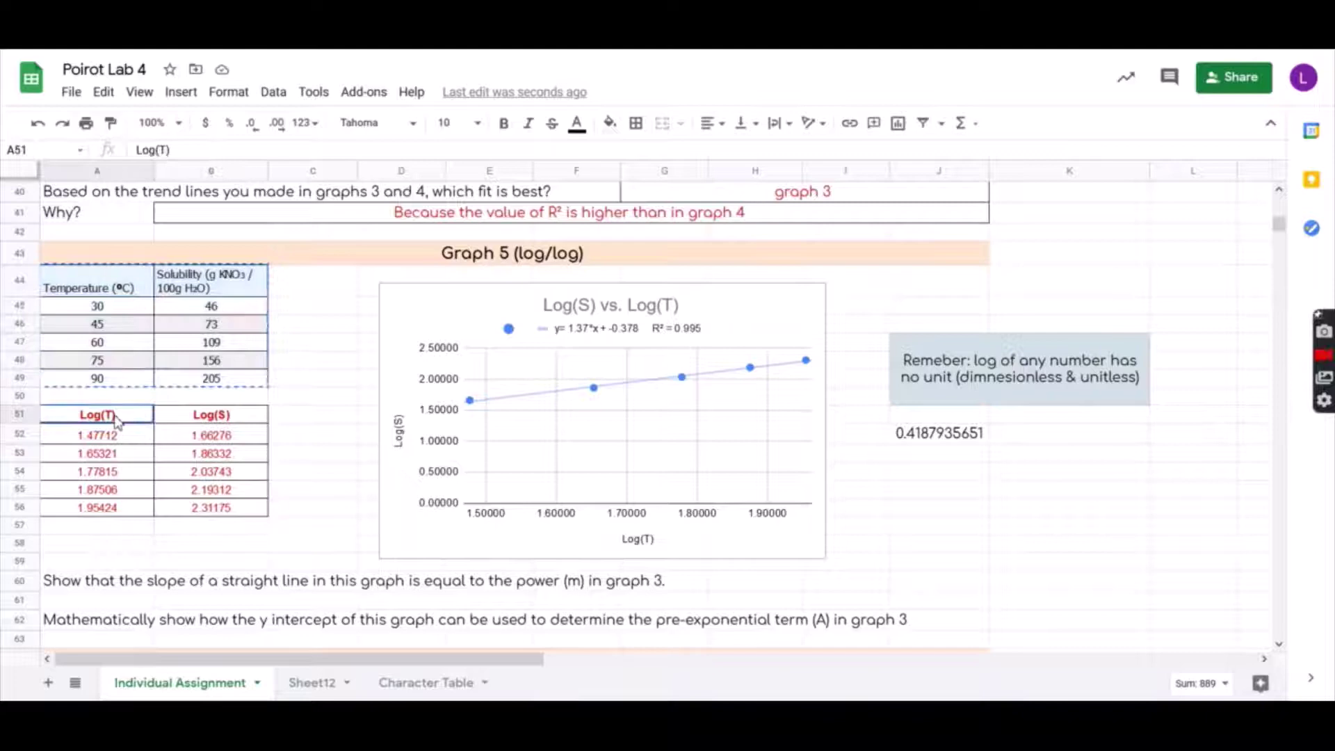
pyautogui.click(201, 421)
pyautogui.click(138, 440)
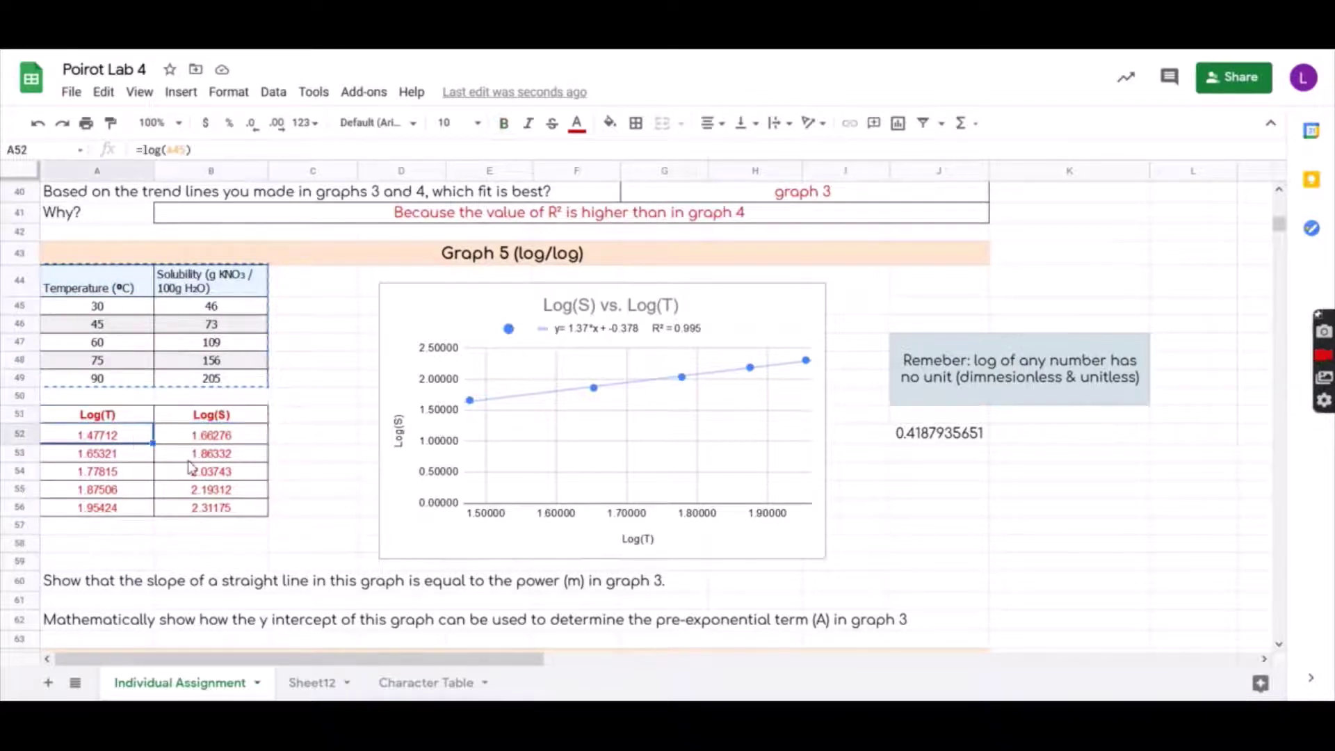
pyautogui.click(314, 685)
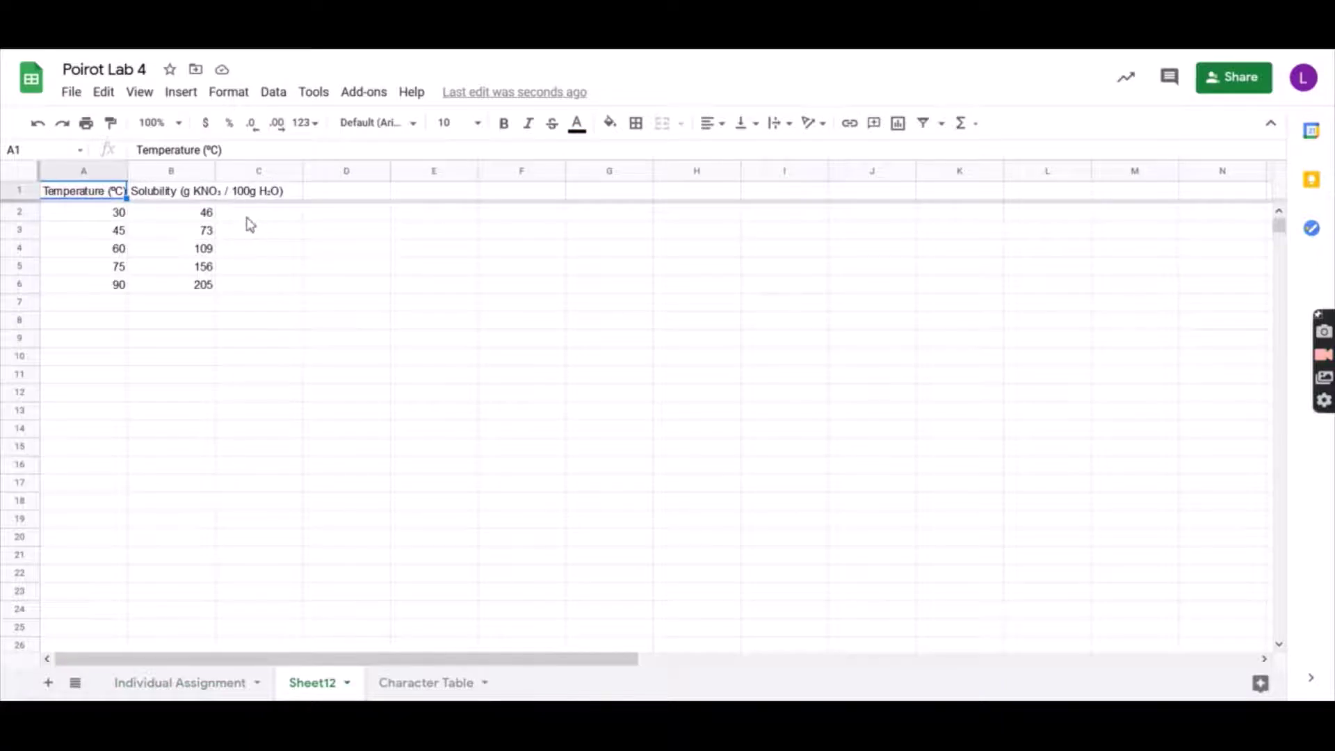
pyautogui.click(254, 192)
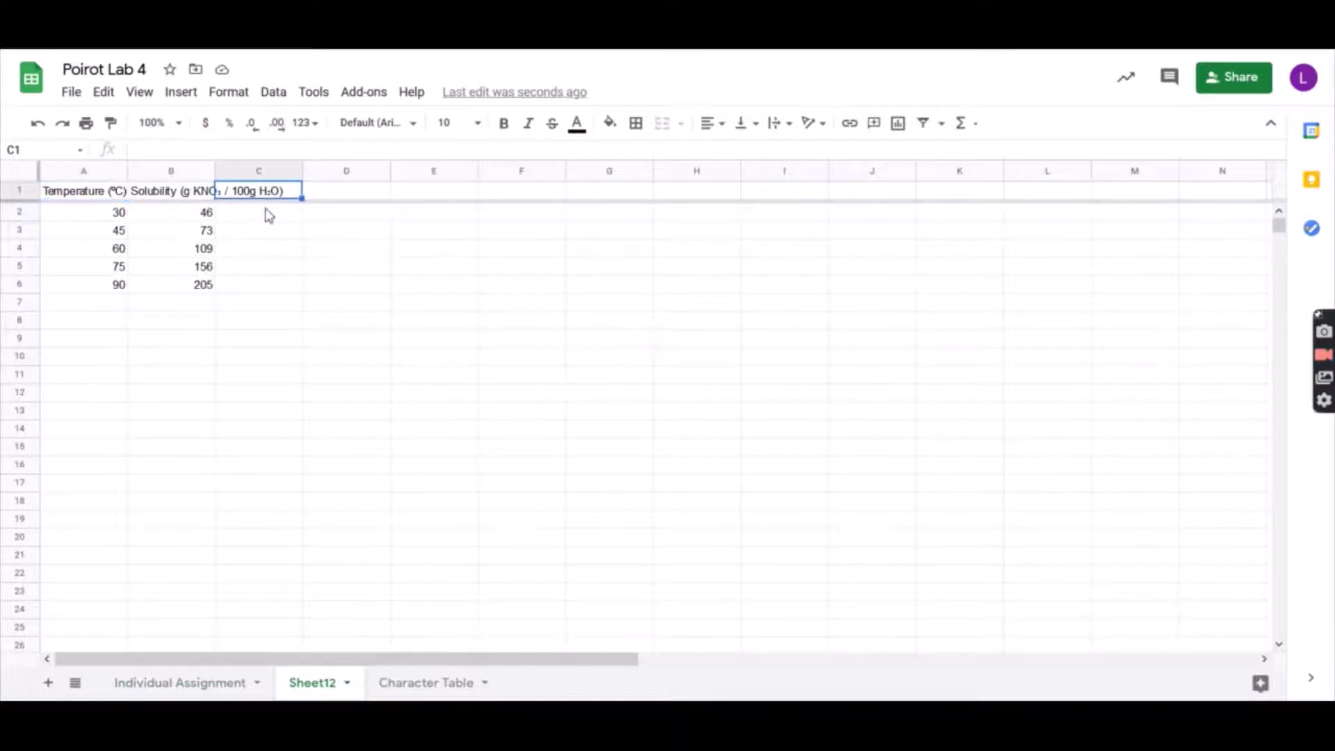
pyautogui.write('Lo')
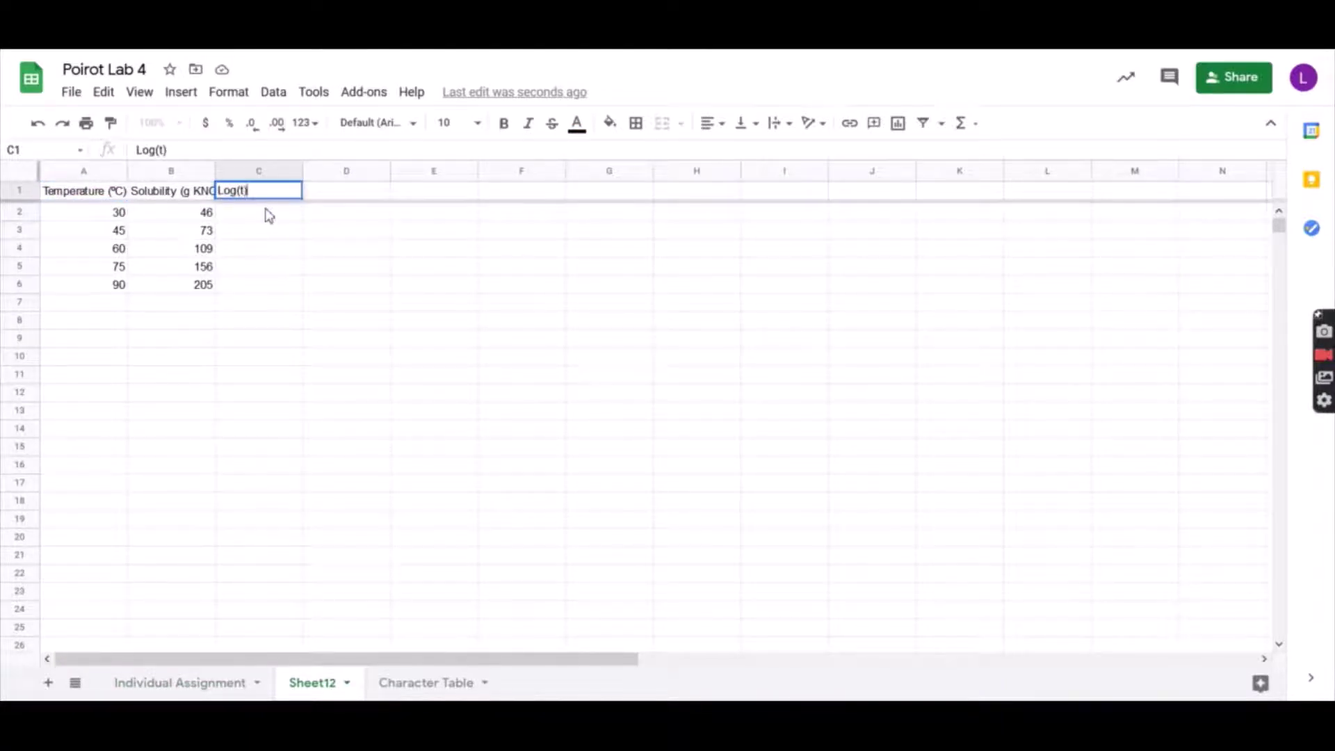
pyautogui.write('g(t')
pyautogui.press('BackSpace')
pyautogui.press('Tab')
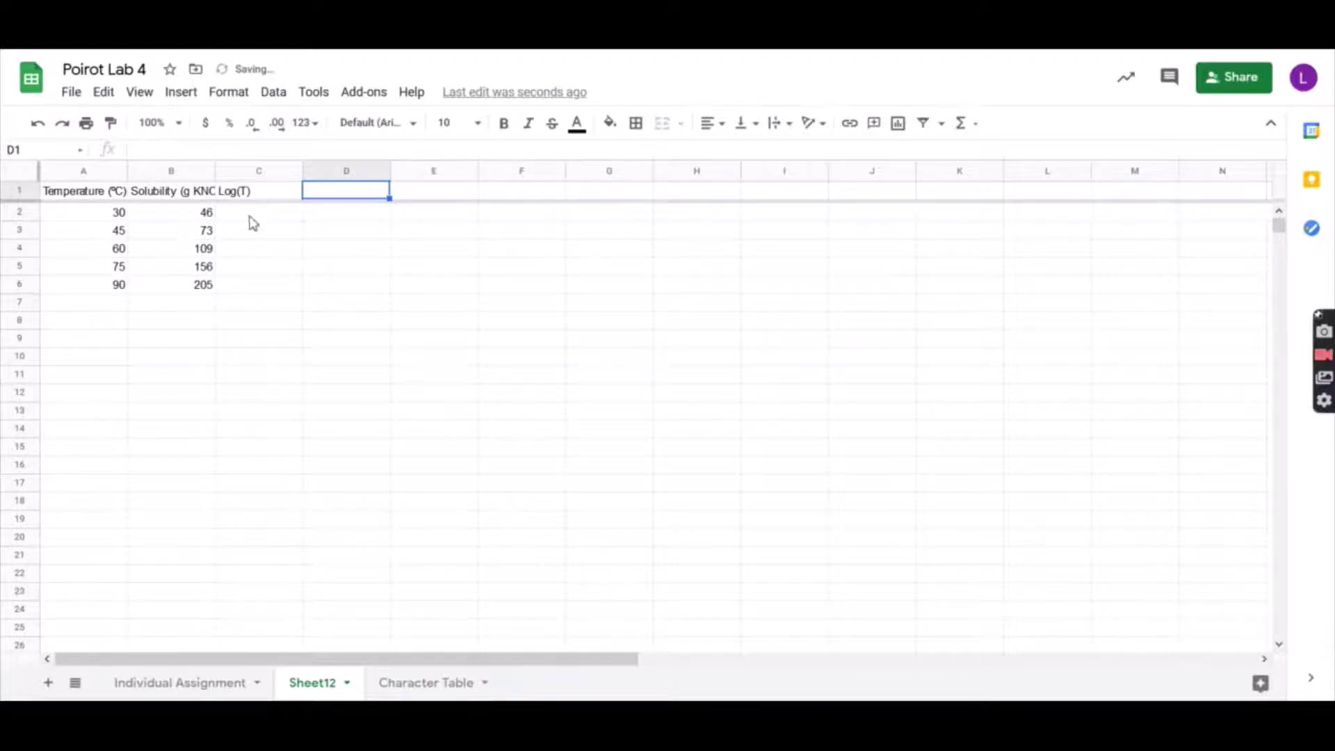
# Enter the formula =LOG(A2) in C2 and decline the suggested autofill
pyautogui.click(253, 222)
pyautogui.write('=')
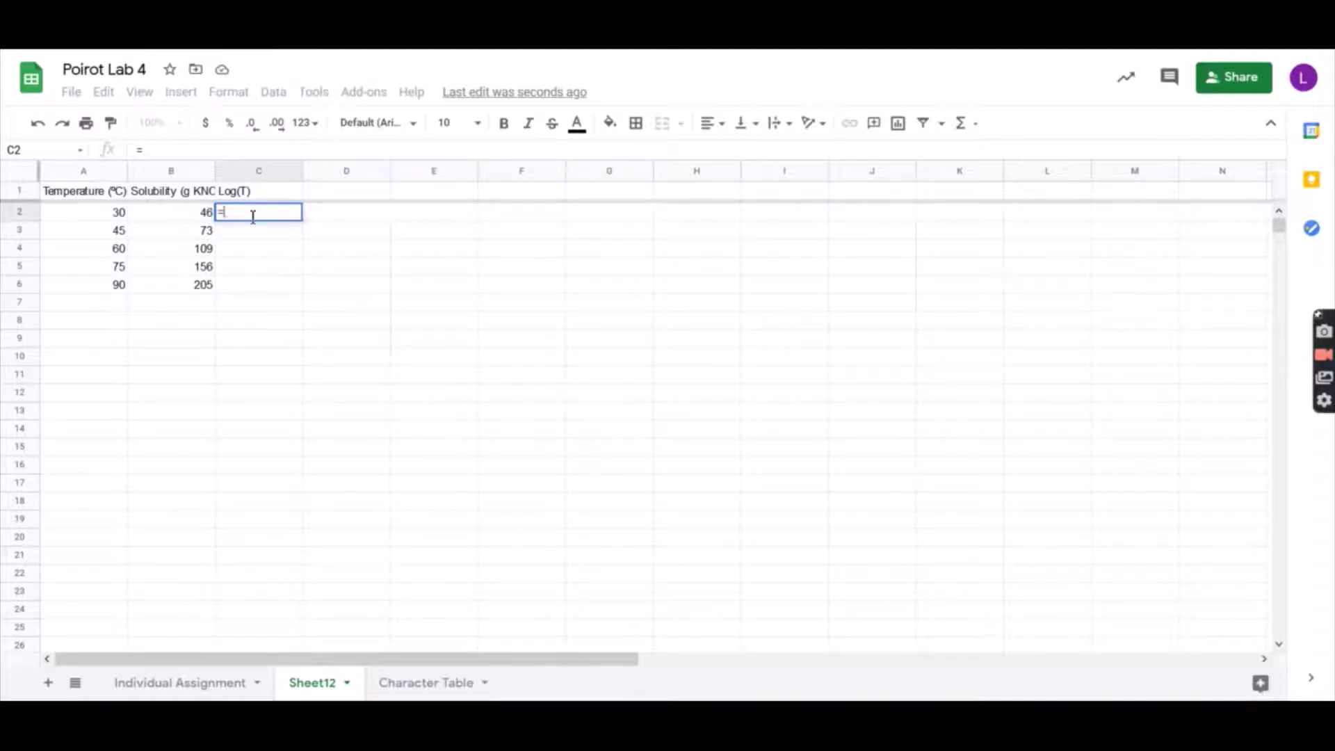
pyautogui.write('log')
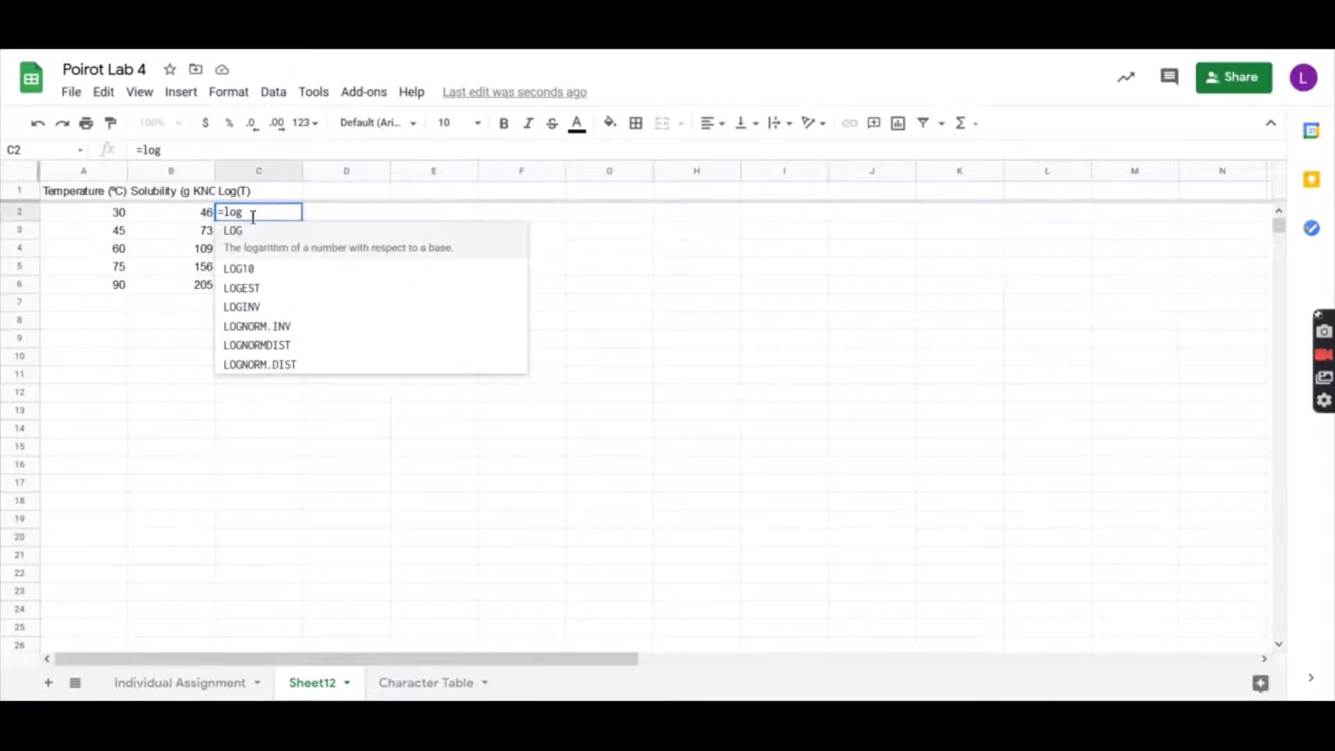
pyautogui.click(269, 253)
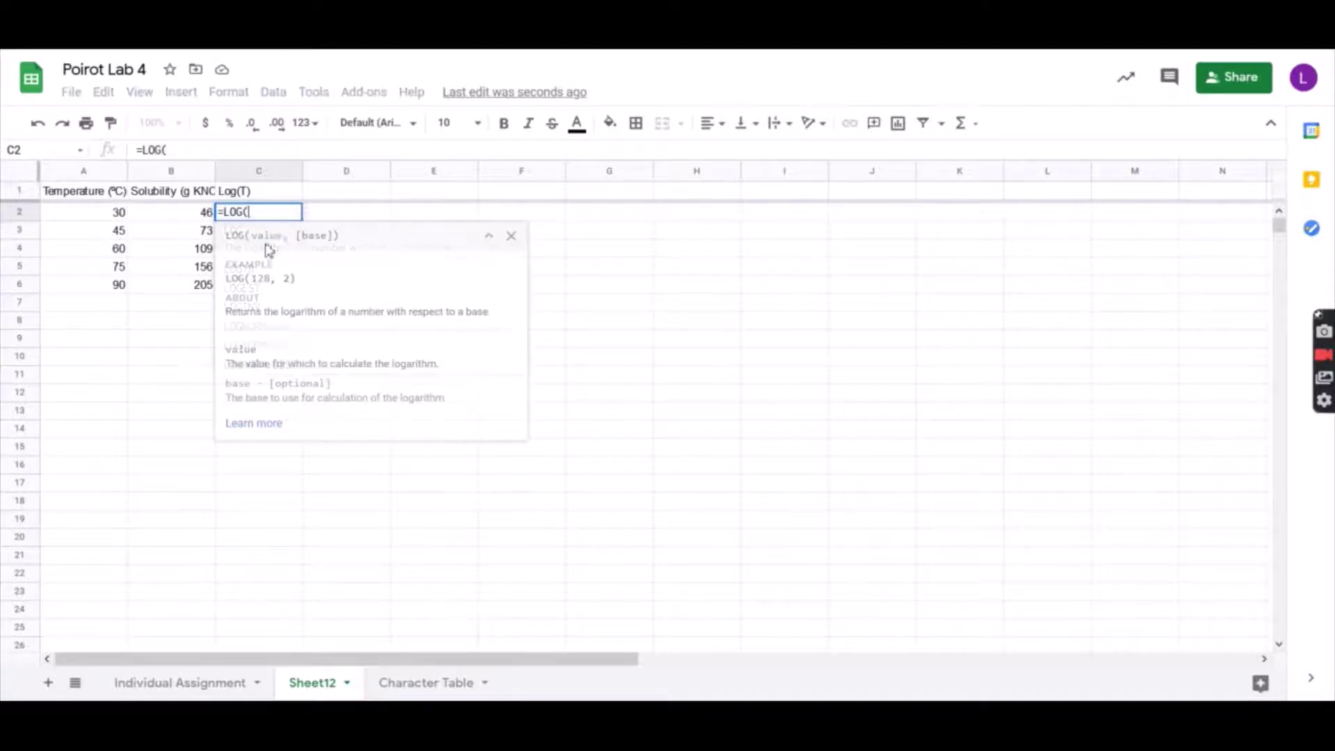
pyautogui.click(76, 219)
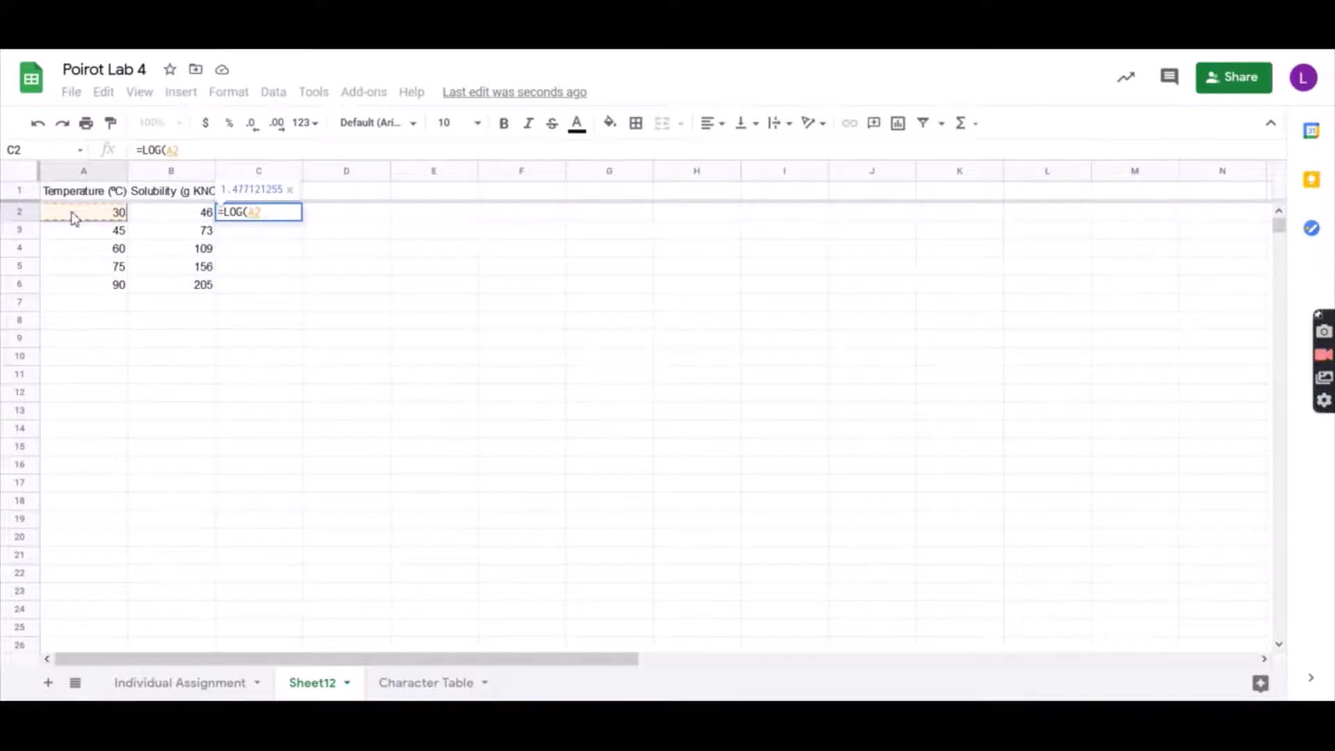
pyautogui.write(')')
pyautogui.press('Return')
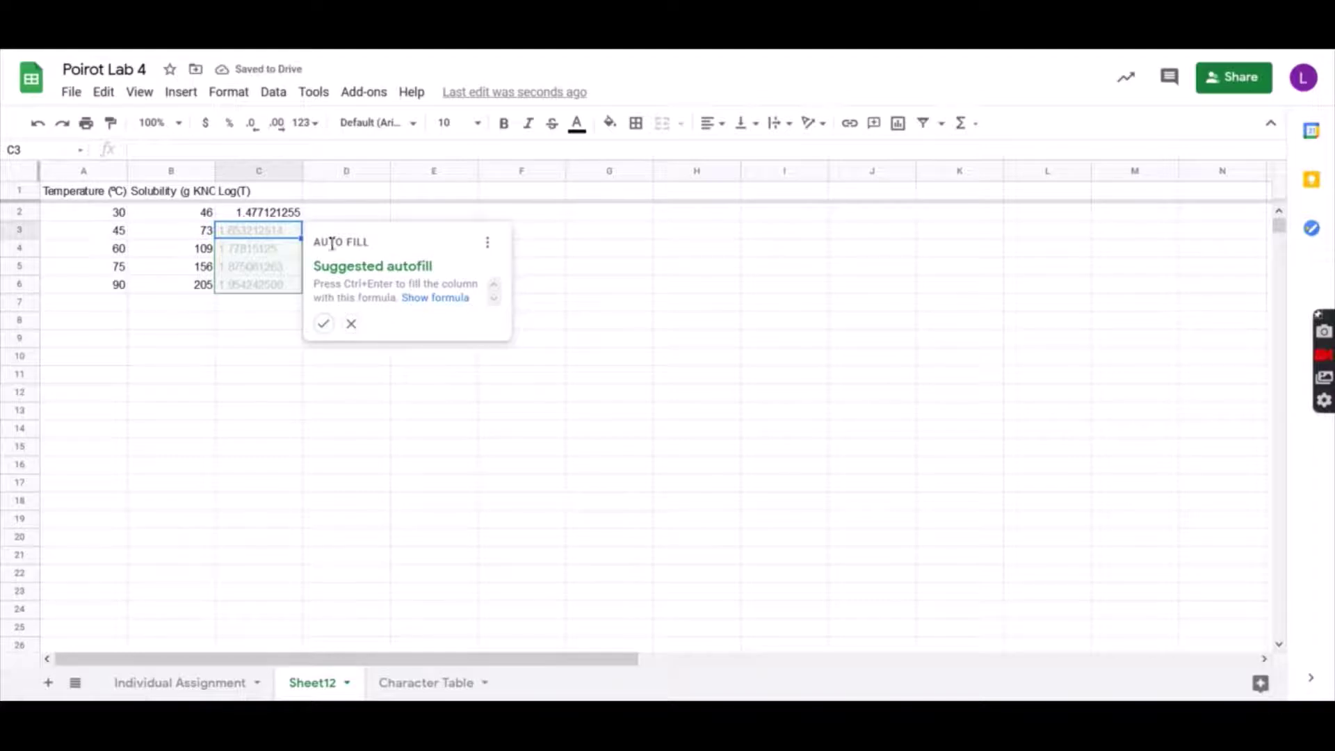
pyautogui.click(352, 324)
# Fill the LOG formula from C2 down to C6 and check the copied formulas against the temperatures in column A
pyautogui.click(296, 214)
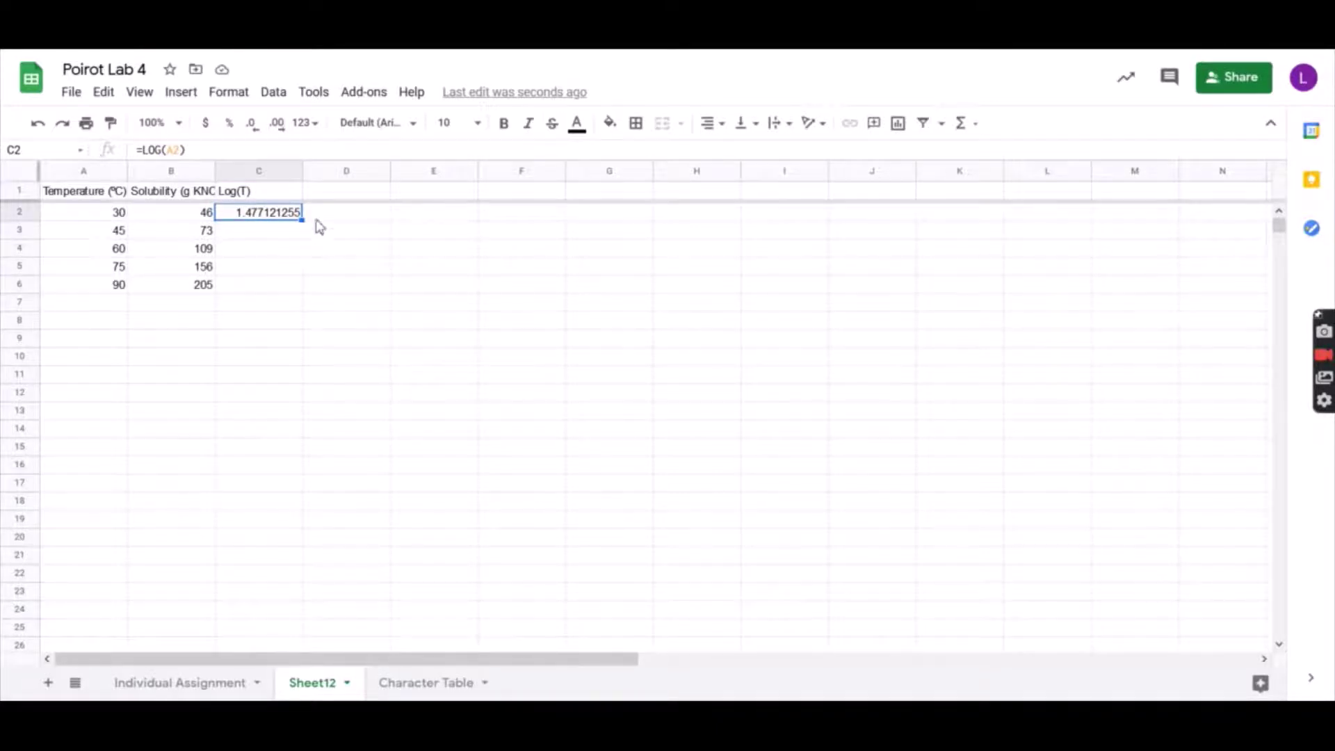
pyautogui.moveTo(304, 221); pyautogui.dragTo(295, 292)
pyautogui.click(254, 233)
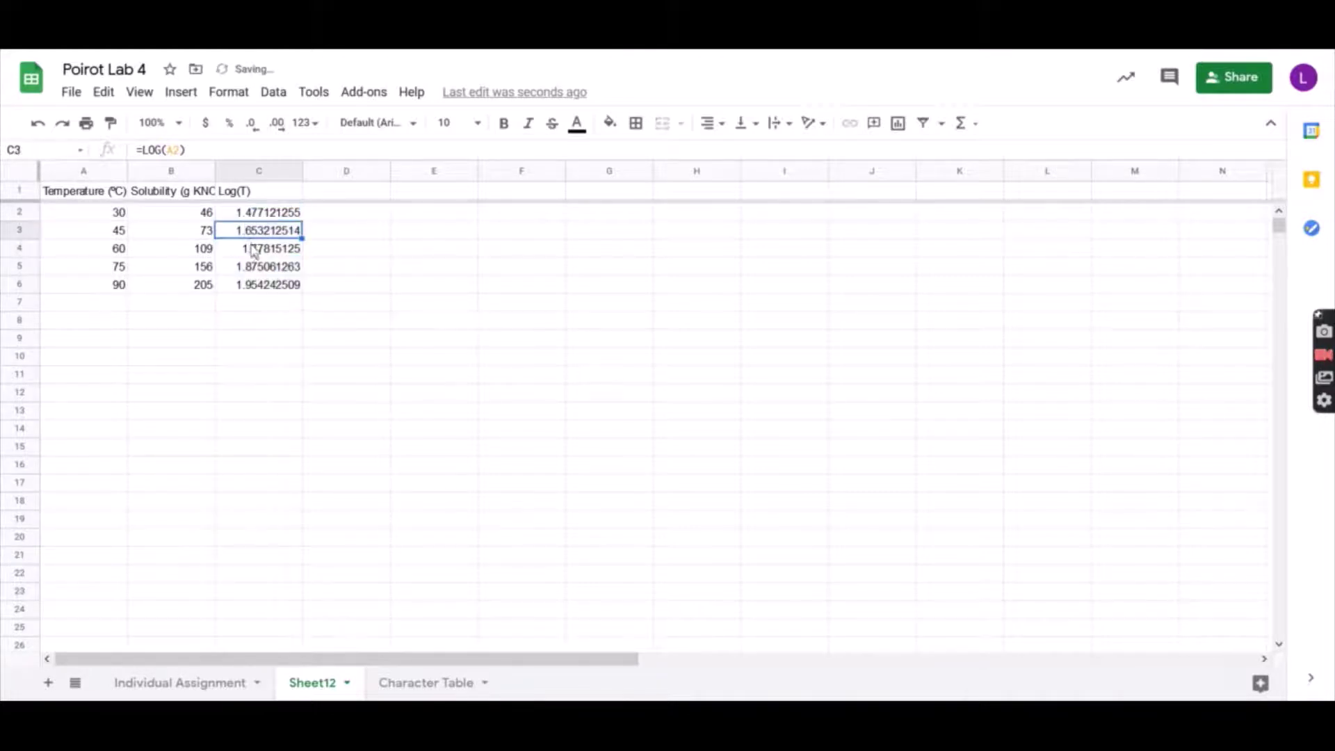
pyautogui.click(258, 251)
pyautogui.click(258, 268)
pyautogui.click(257, 283)
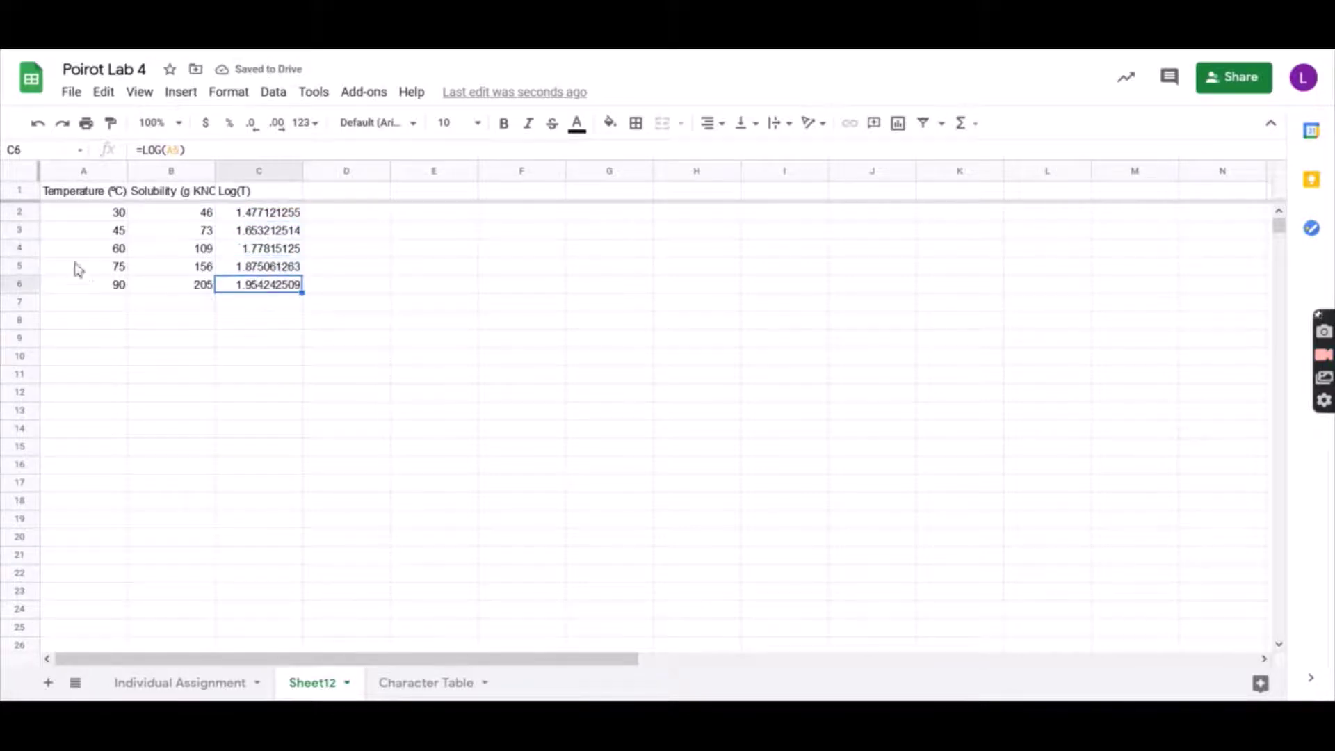
pyautogui.click(86, 214)
pyautogui.click(95, 235)
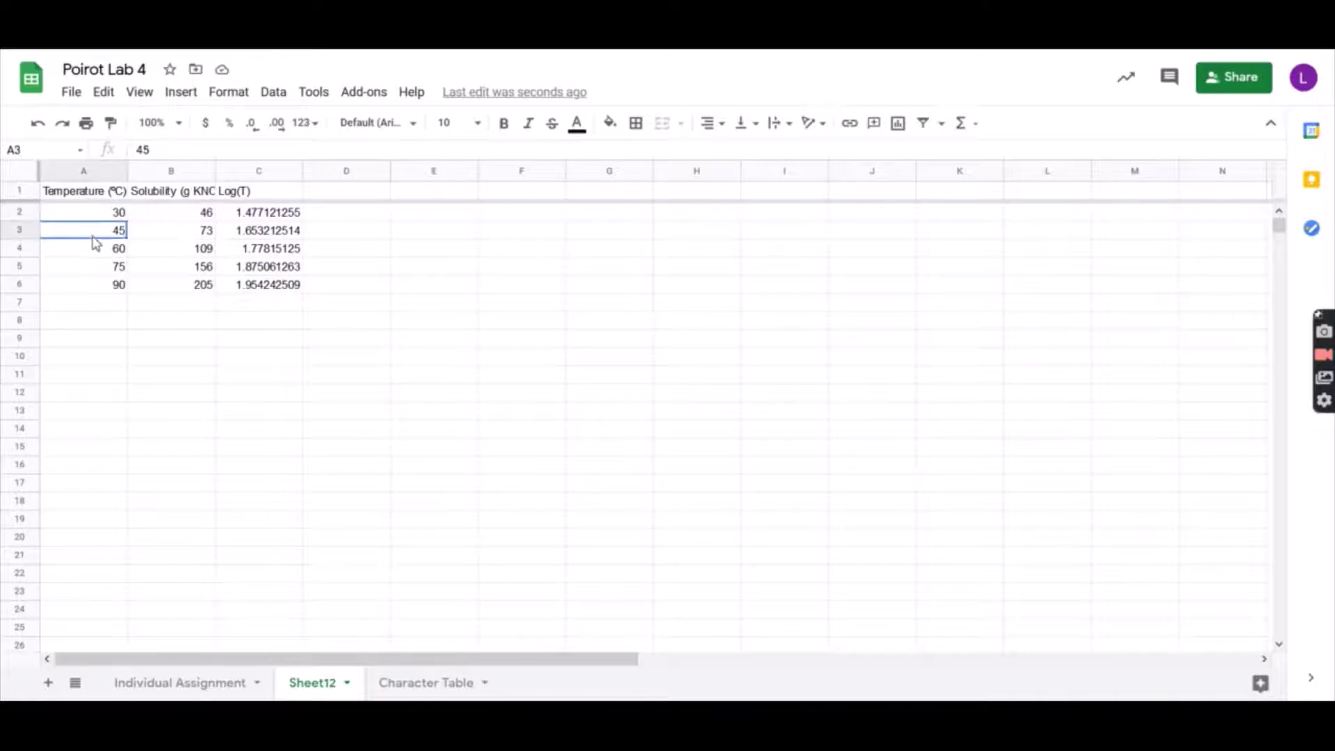
pyautogui.click(94, 270)
pyautogui.click(94, 287)
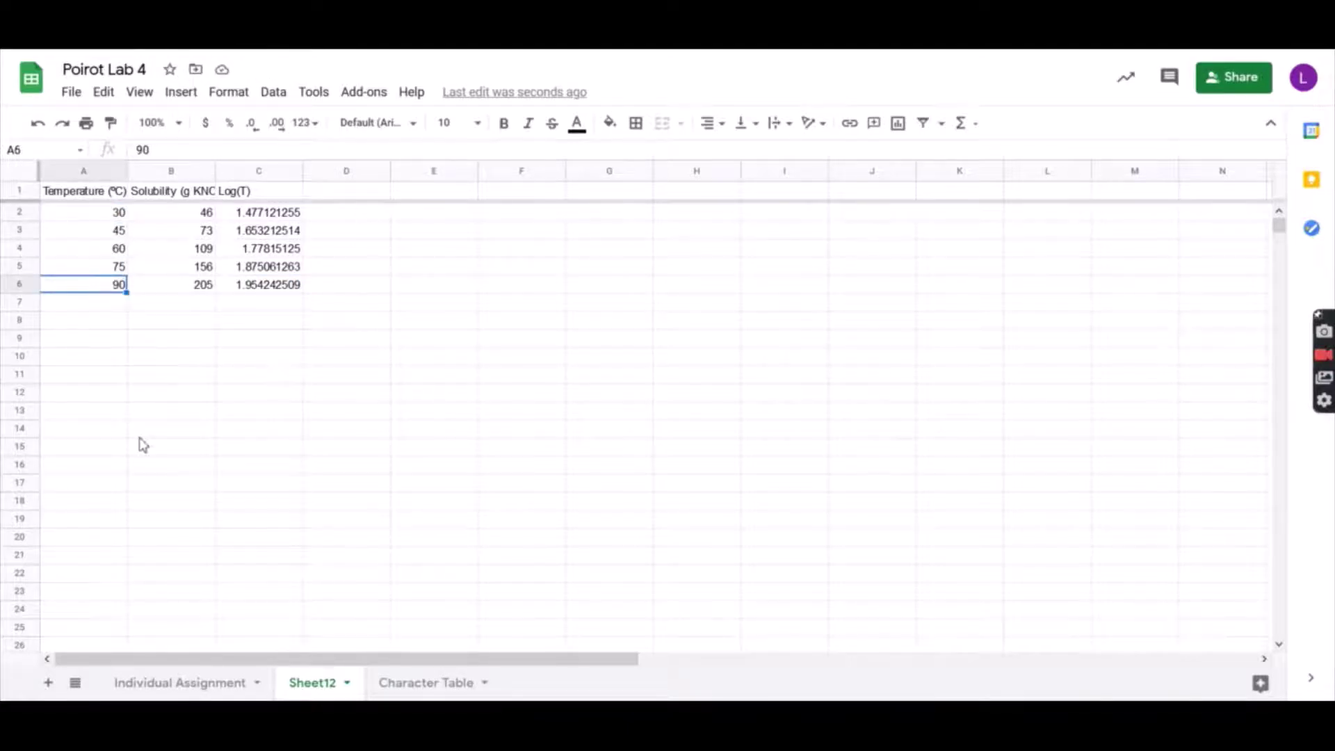
# Recheck the log table on the Individual Assignment sheet and enter the header Log(s) in D1 of Sheet12
pyautogui.click(166, 683)
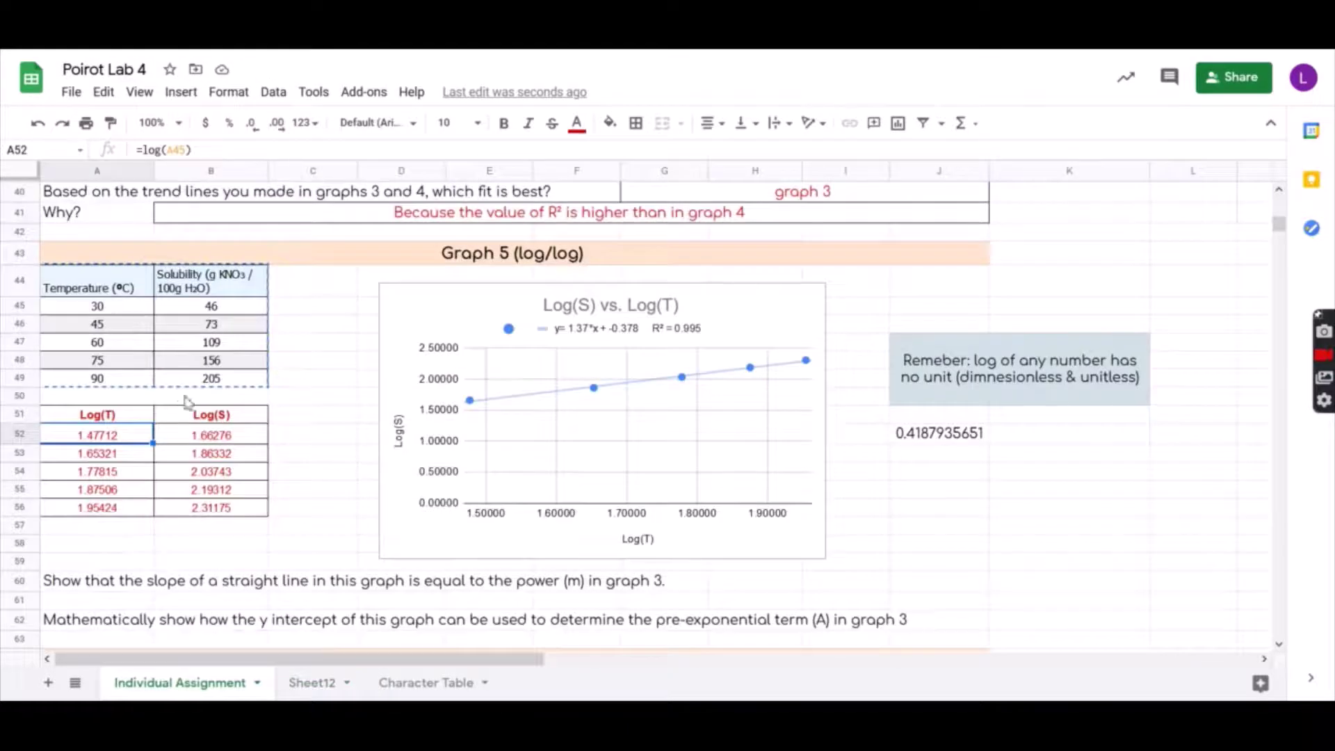
pyautogui.click(319, 682)
pyautogui.click(334, 194)
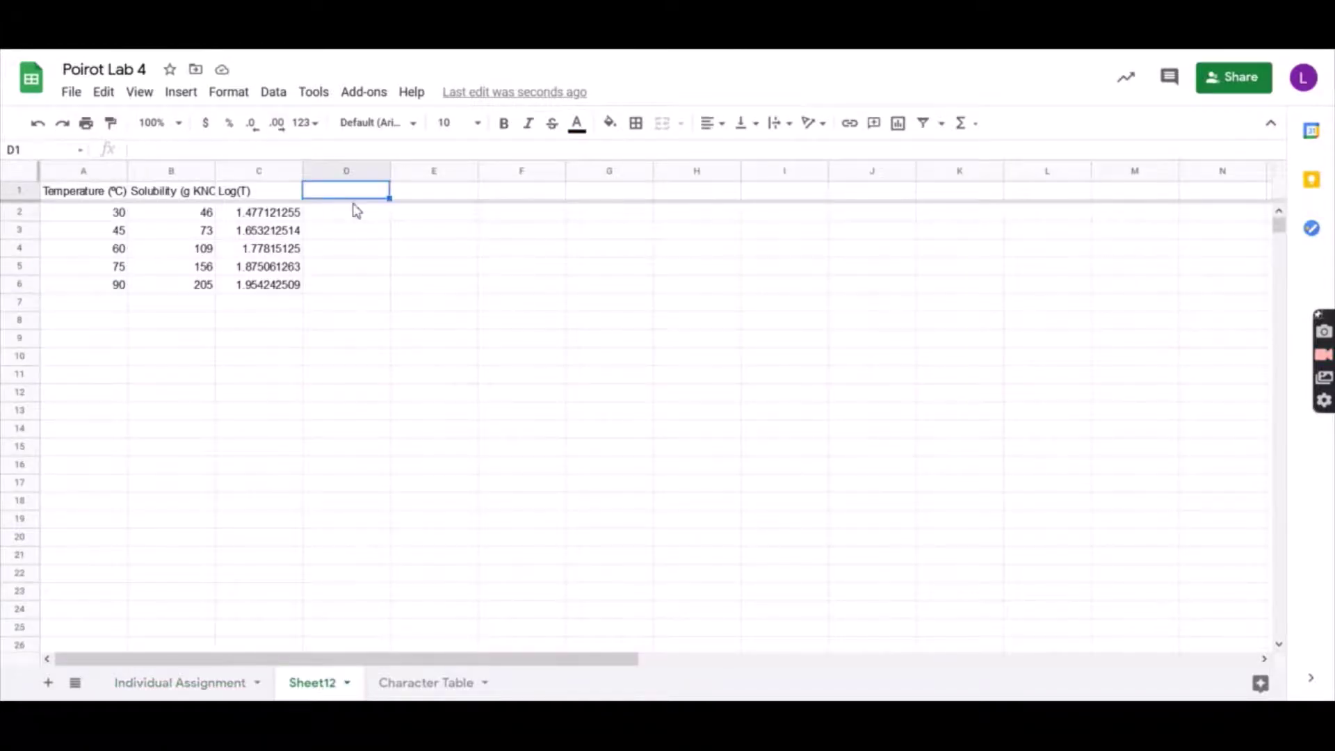
pyautogui.write('l')
pyautogui.write('Log(s')
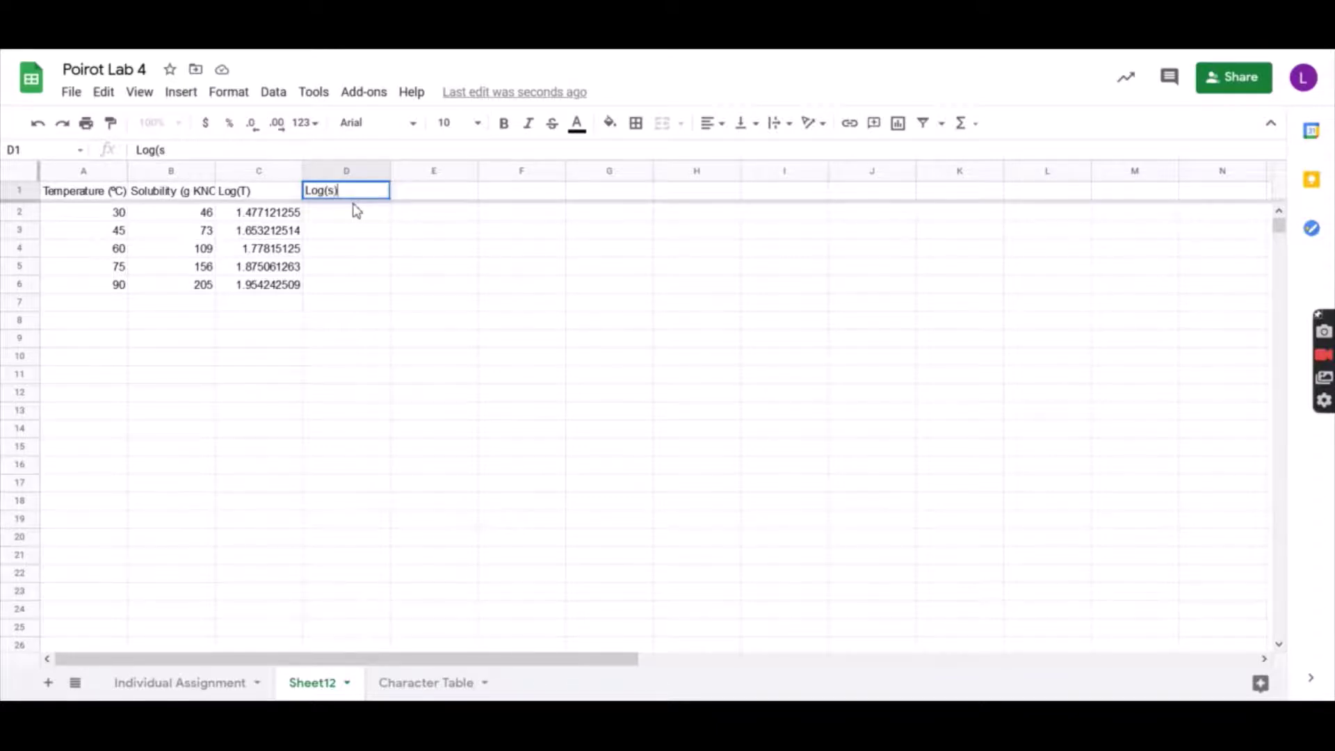
pyautogui.press('Return')
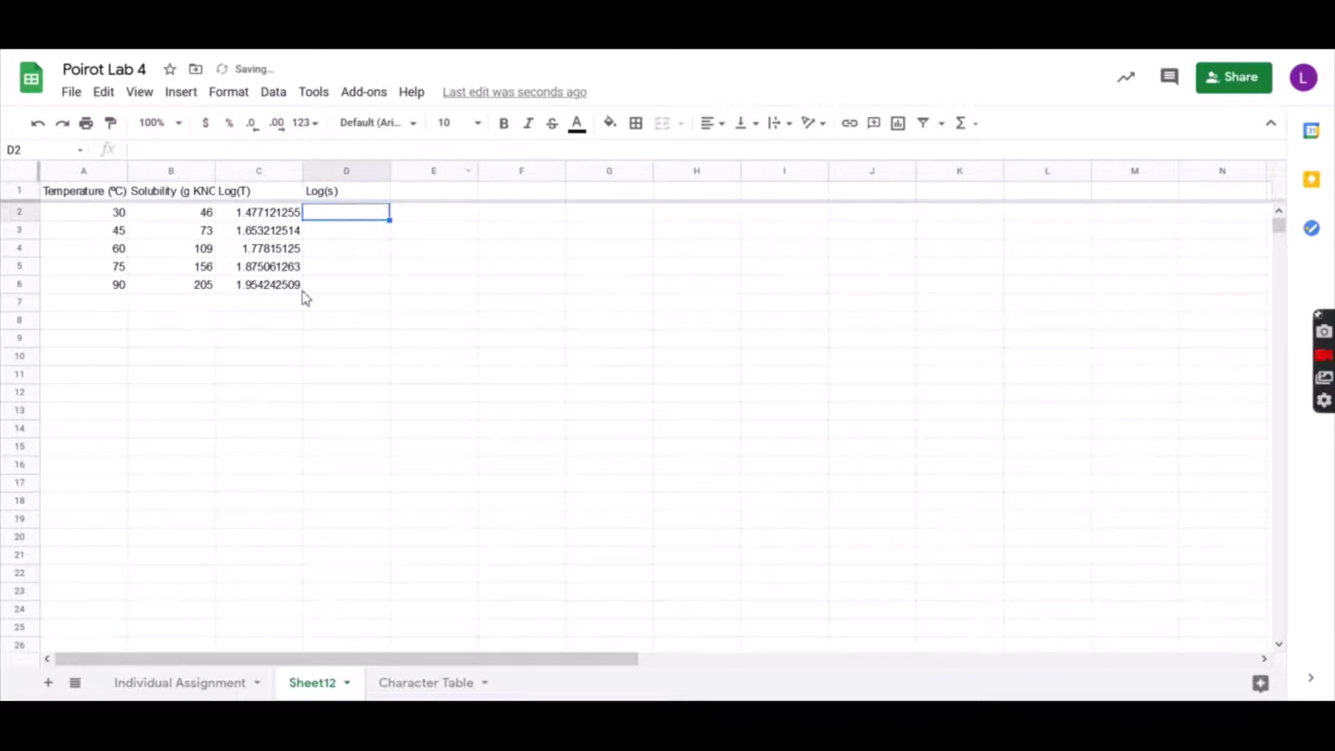
# Fill the LOG formula from C2 across into D2, and fill D2 down to D6
pyautogui.click(275, 215)
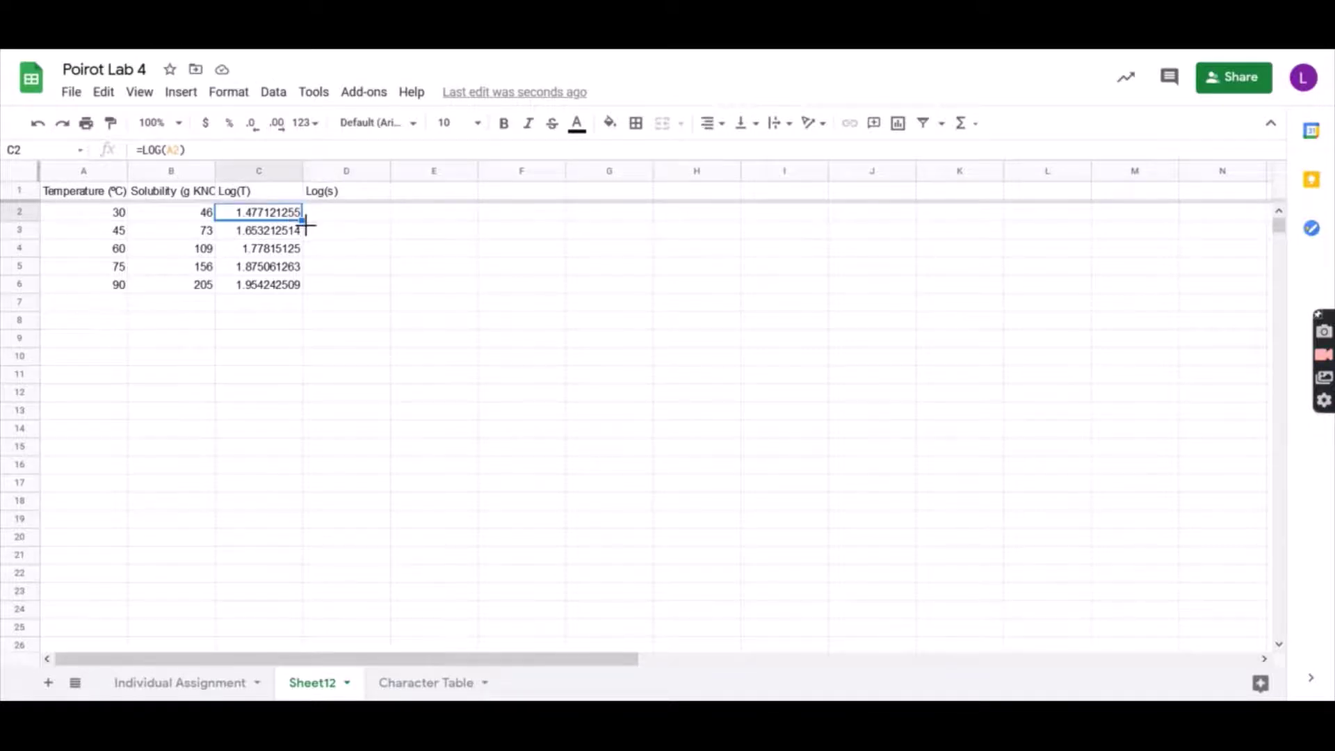
pyautogui.moveTo(329, 216); pyautogui.dragTo(346, 221)
pyautogui.click(347, 221)
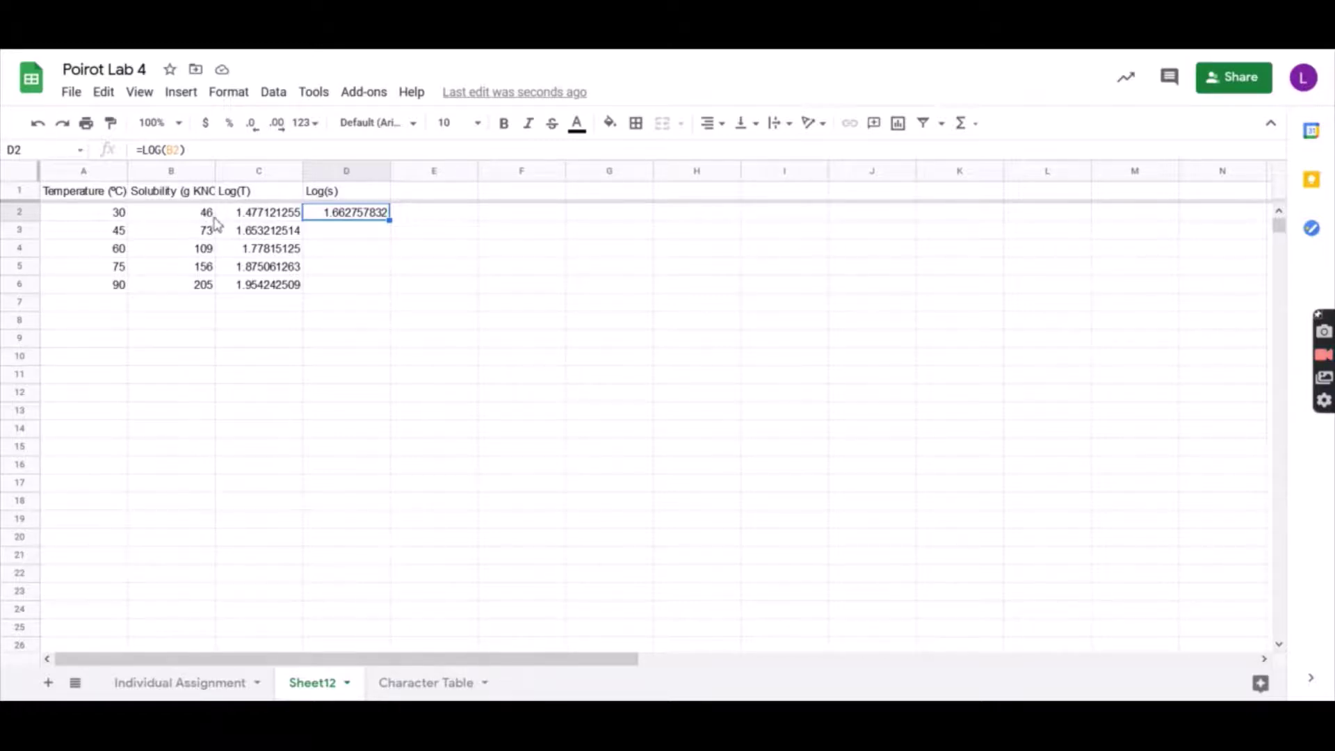
pyautogui.moveTo(391, 219); pyautogui.dragTo(387, 291)
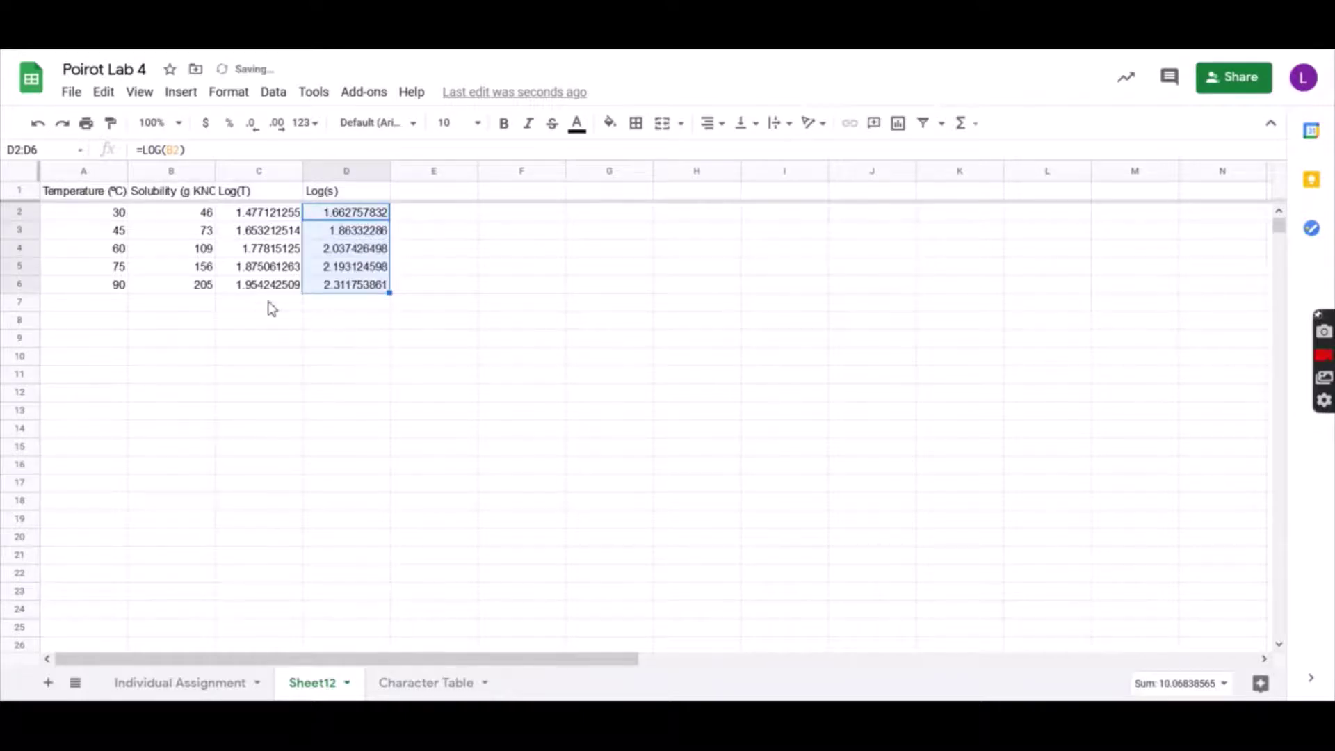
pyautogui.click(397, 233)
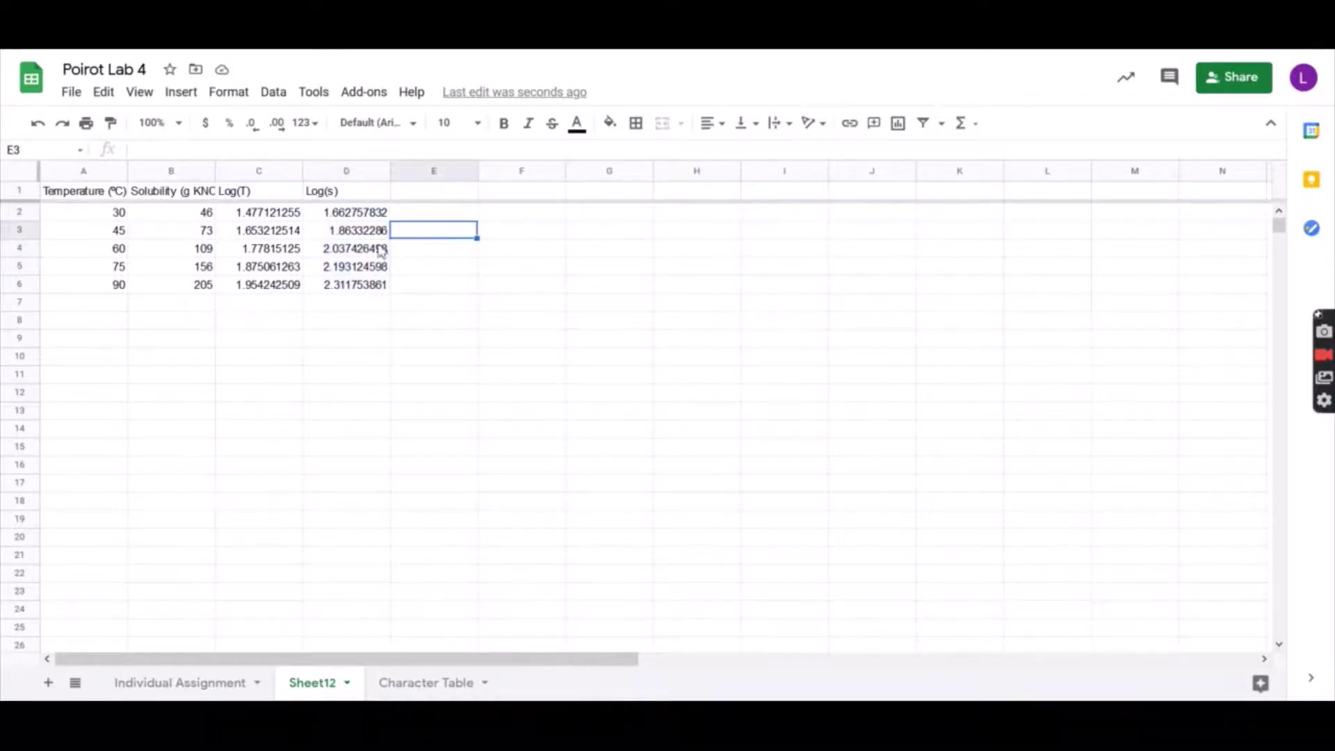
# Copy the Log(S) vs. Log(T) chart from the Individual Assignment sheet and paste it at F2 of Sheet12
pyautogui.click(182, 682)
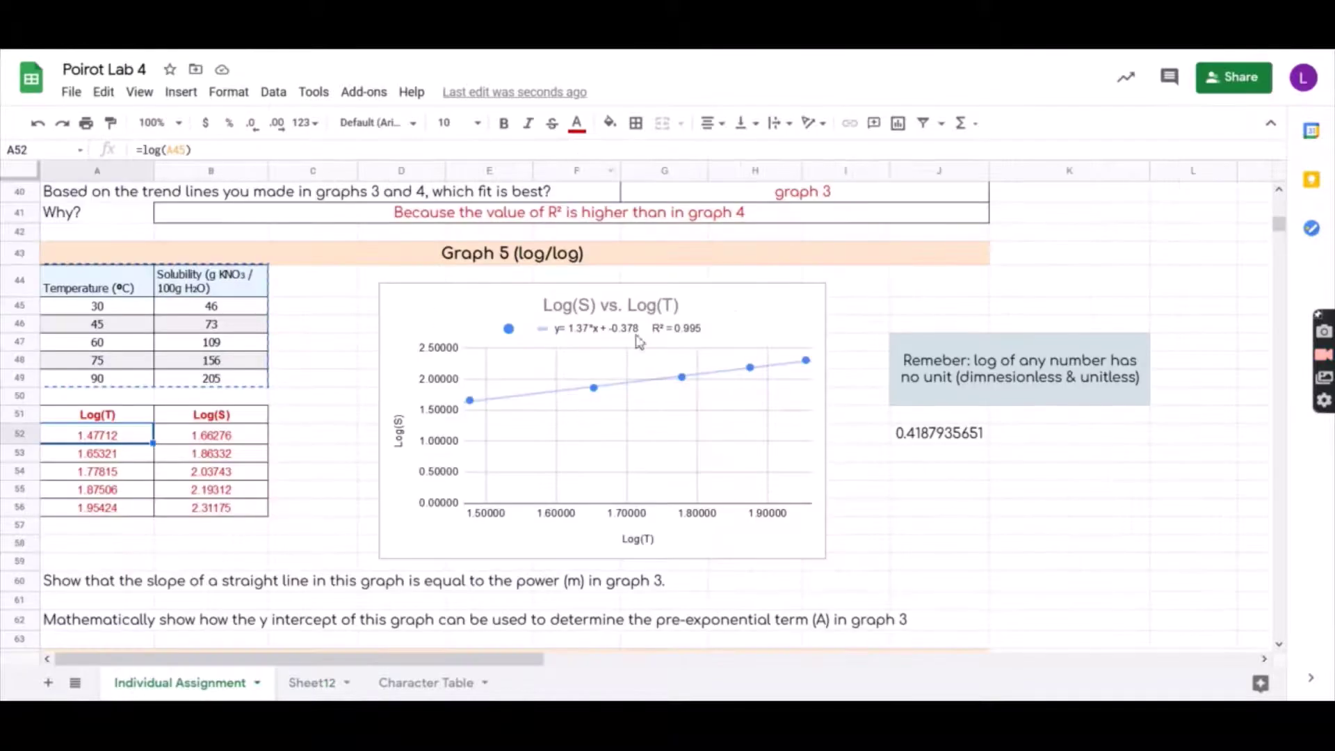
pyautogui.click(812, 297)
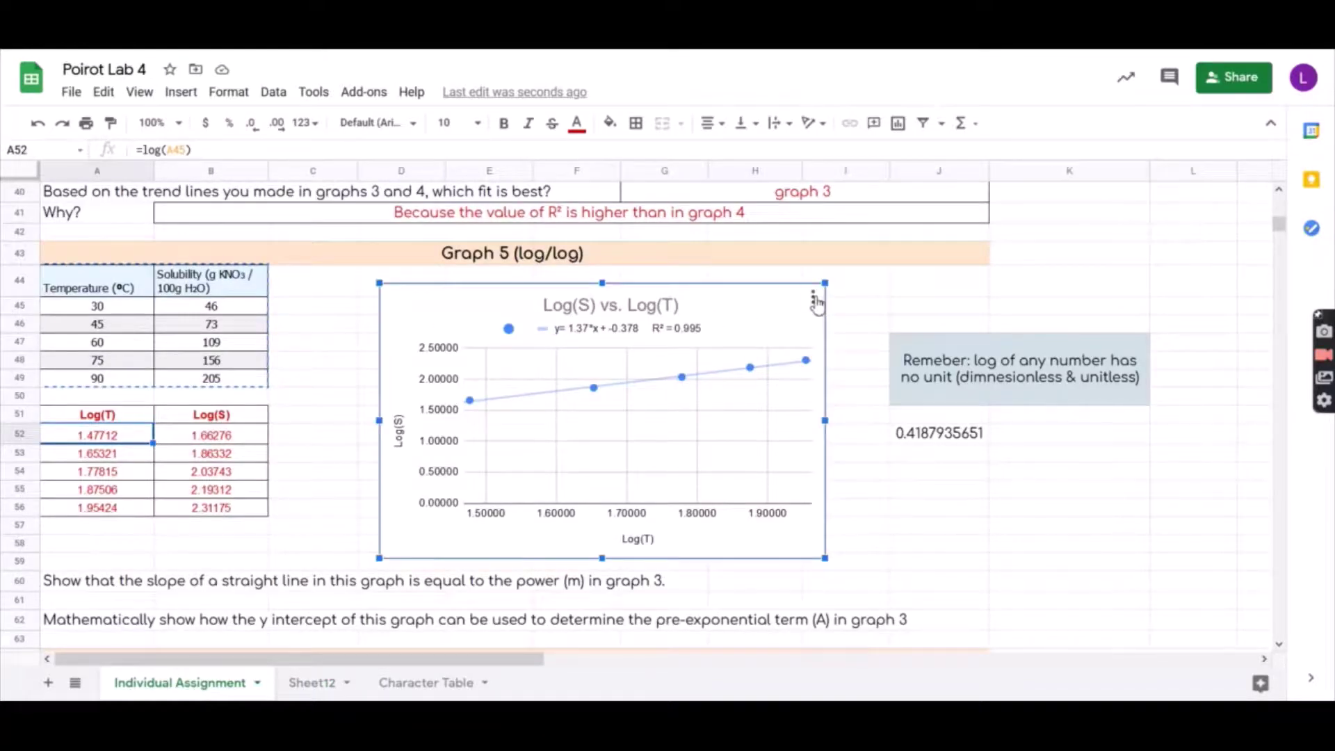
pyautogui.click(814, 299)
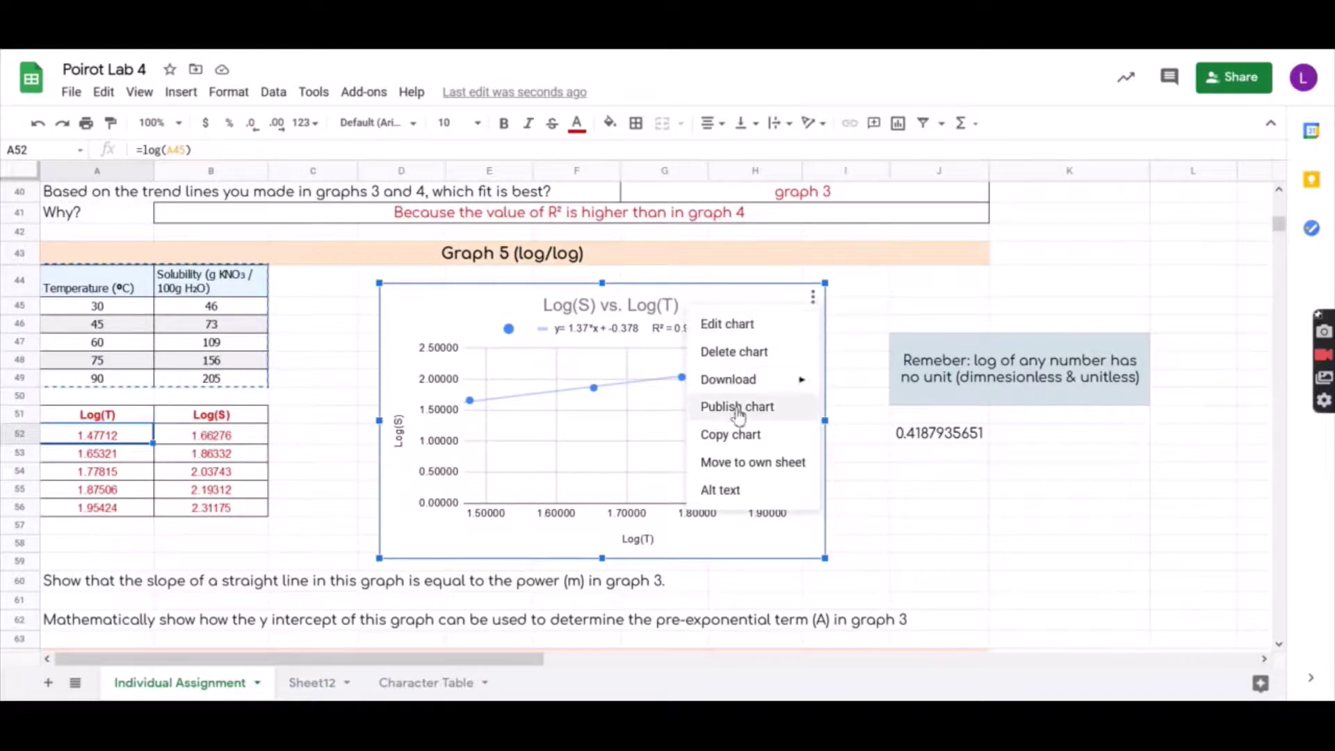
pyautogui.click(736, 440)
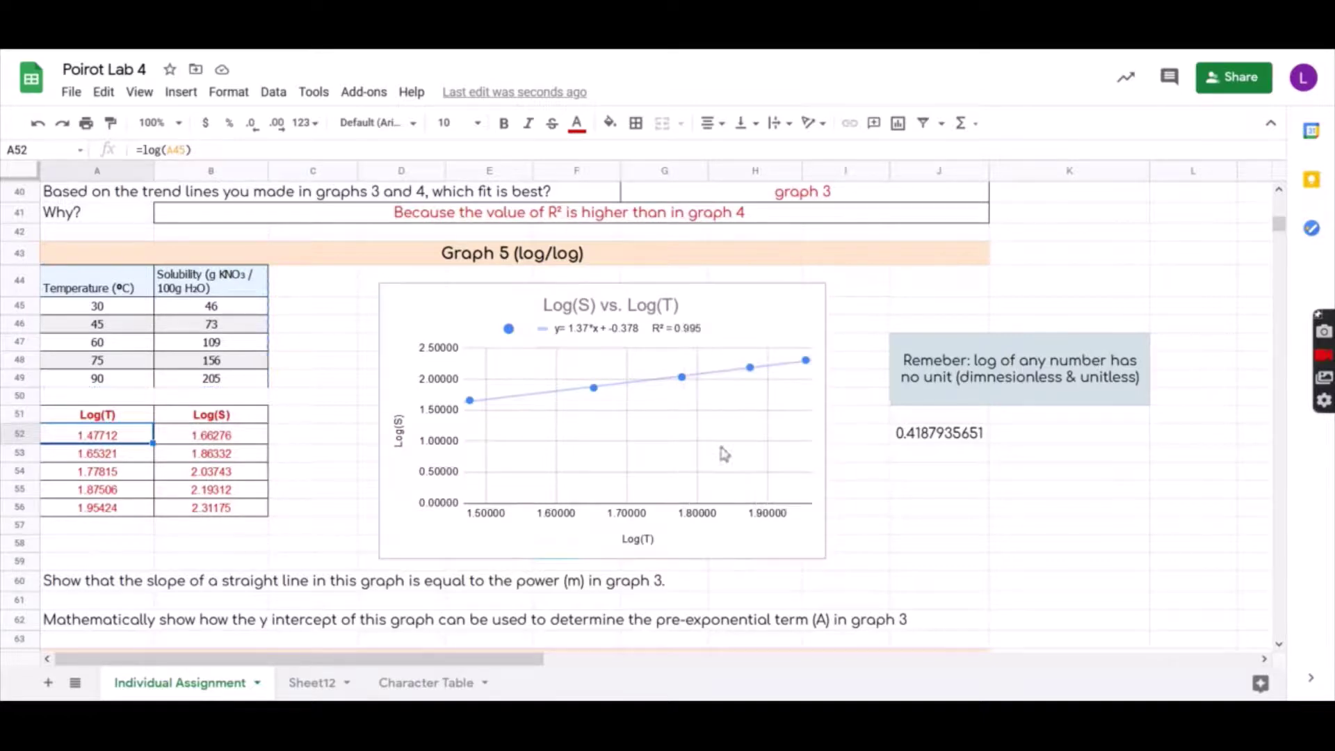
pyautogui.click(314, 683)
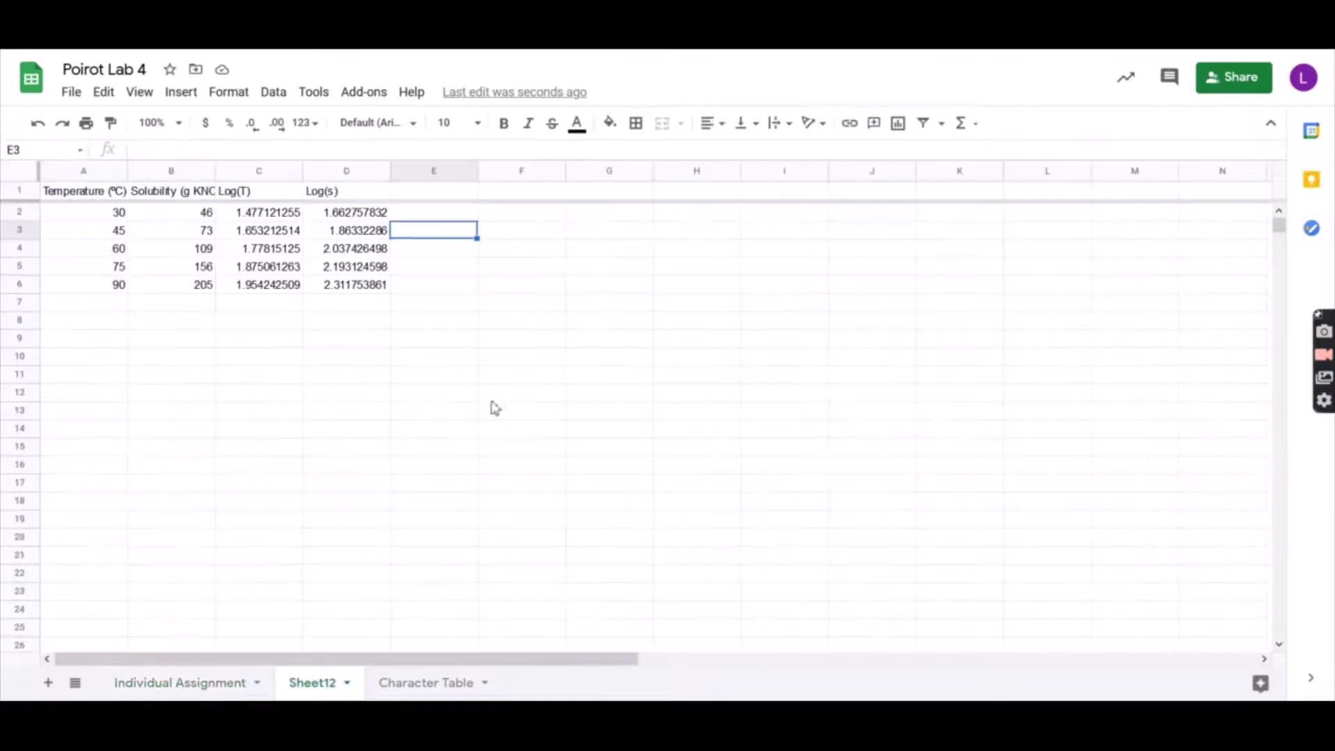
pyautogui.click(535, 215)
pyautogui.hotkey('ctrl', 'v')
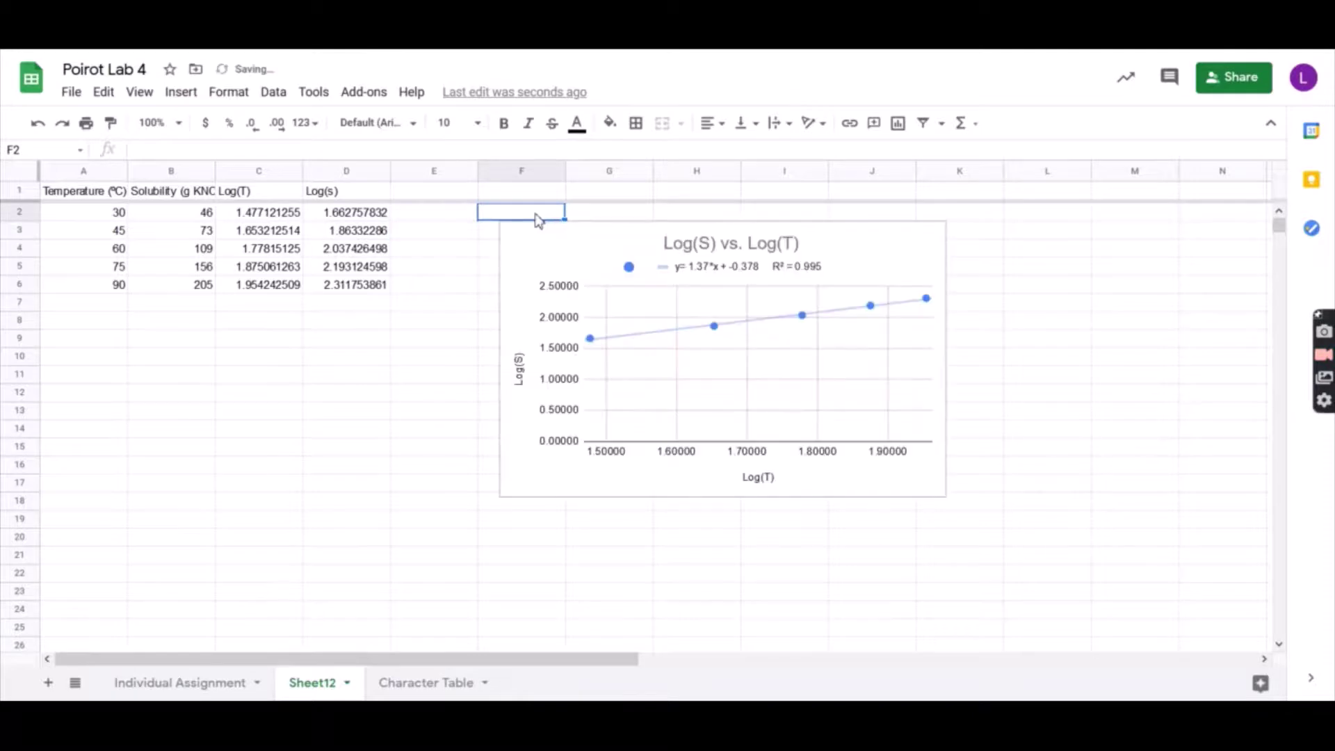
pyautogui.rightClick(459, 238)
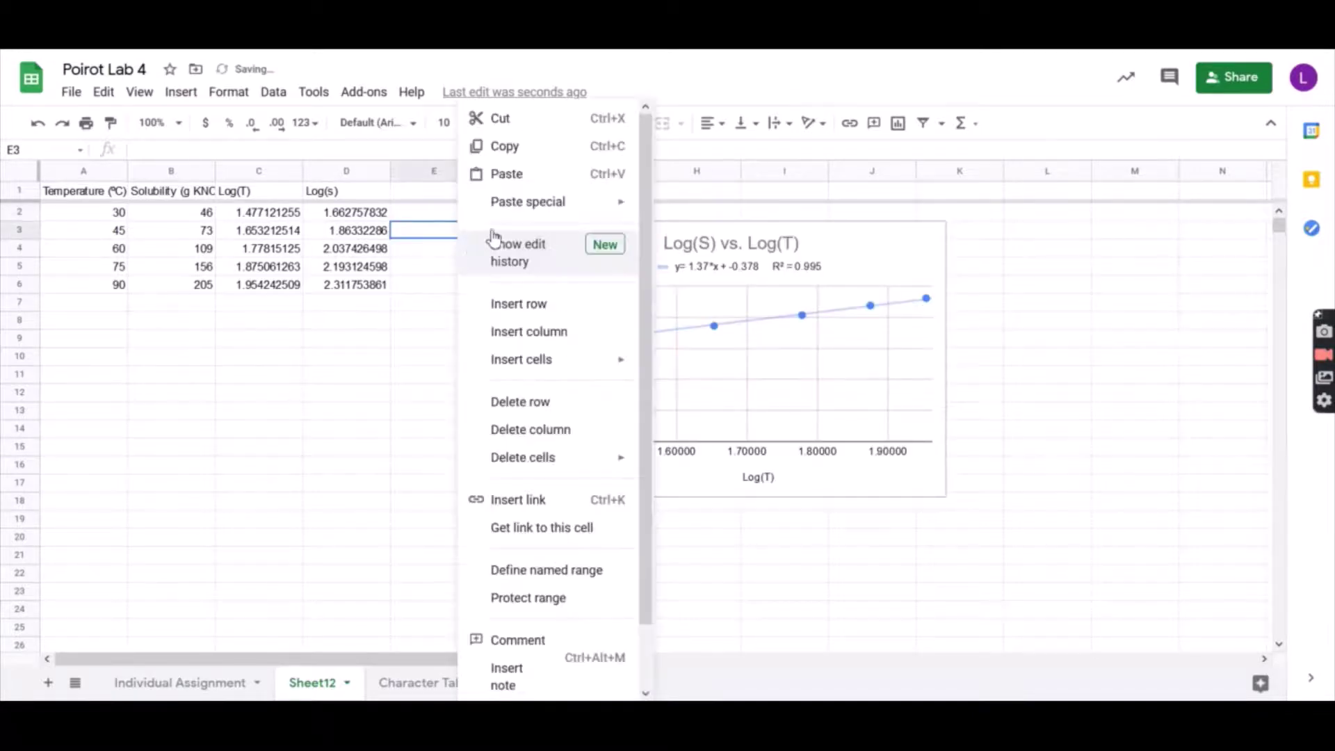
pyautogui.click(527, 175)
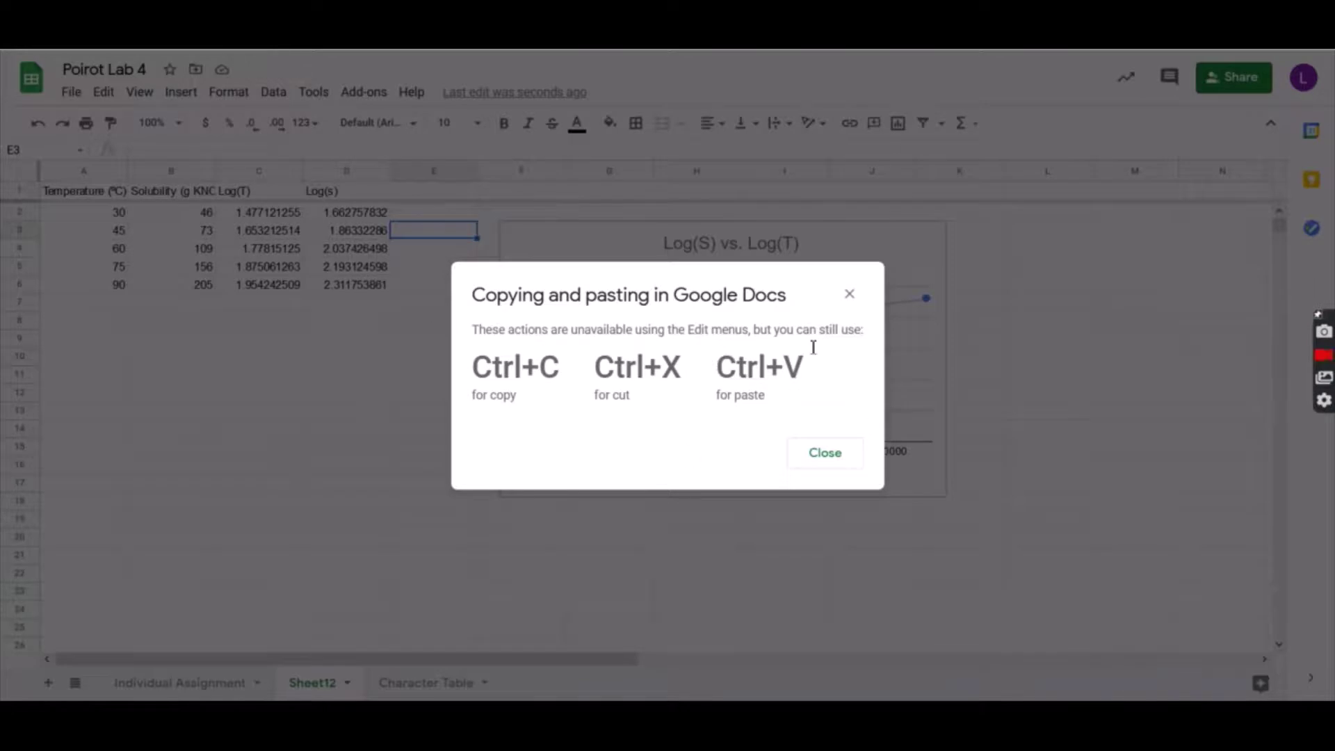
pyautogui.click(854, 294)
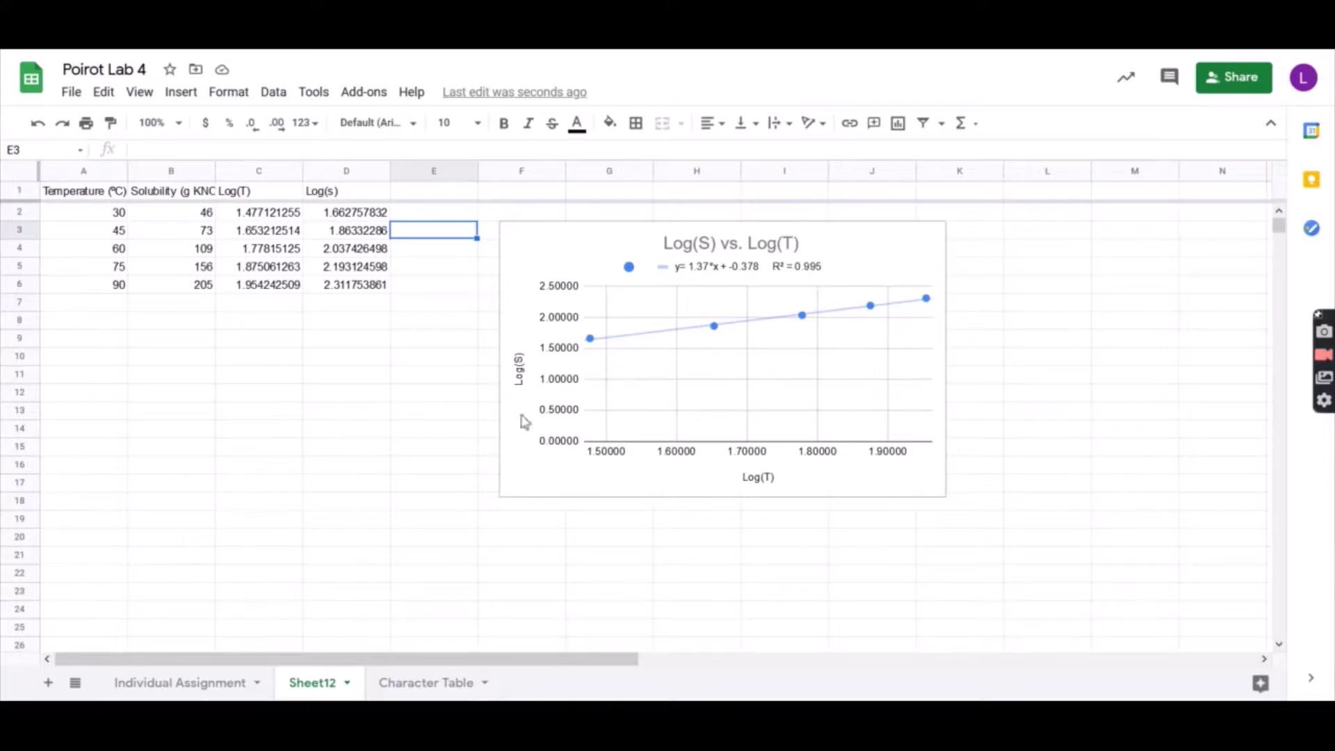
# Change the data range of the pasted chart on Sheet12 to the whole columns C:D
pyautogui.click(943, 245)
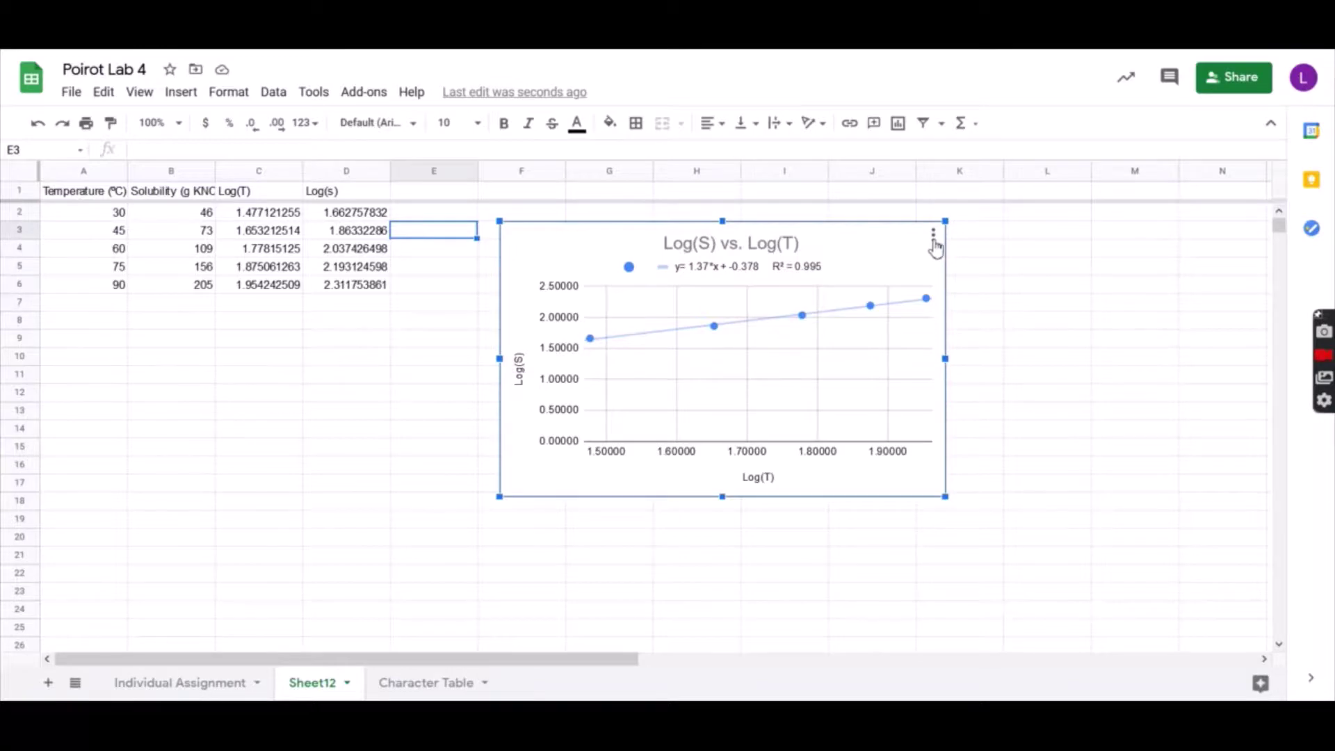
pyautogui.click(933, 238)
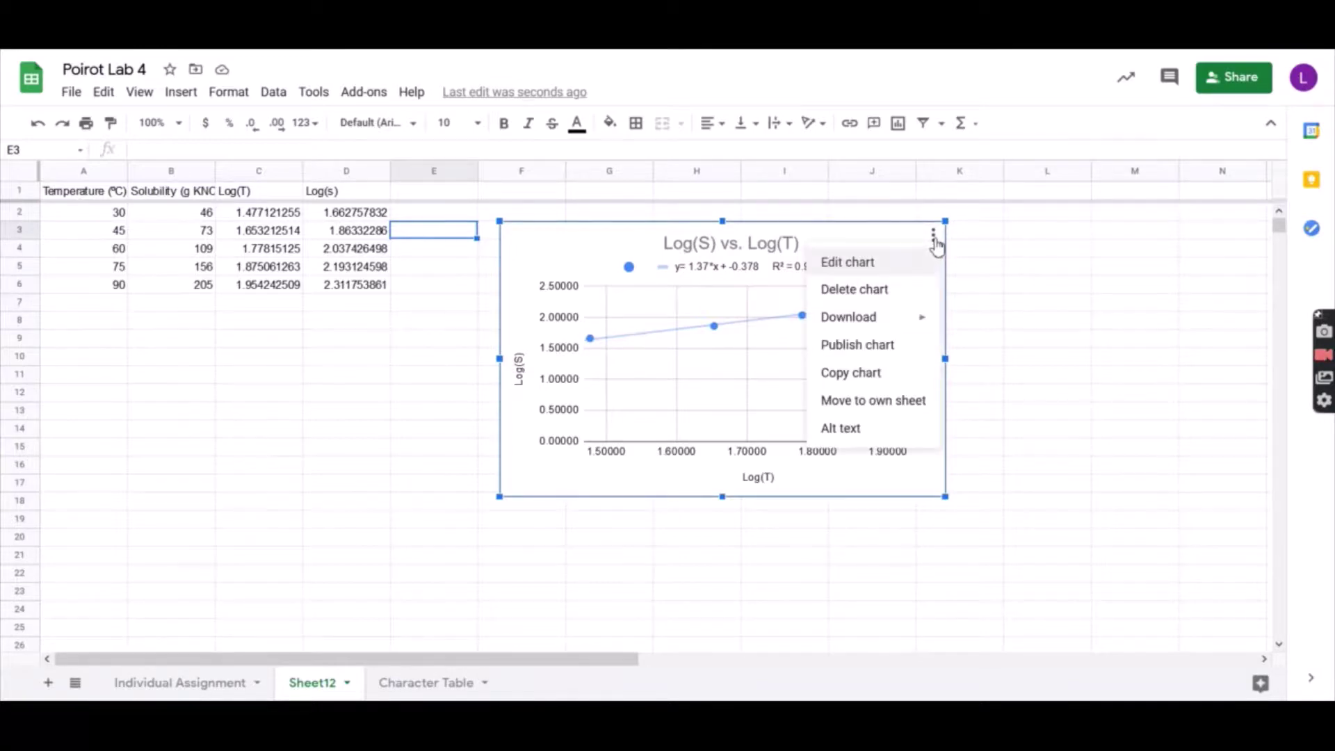
pyautogui.click(847, 262)
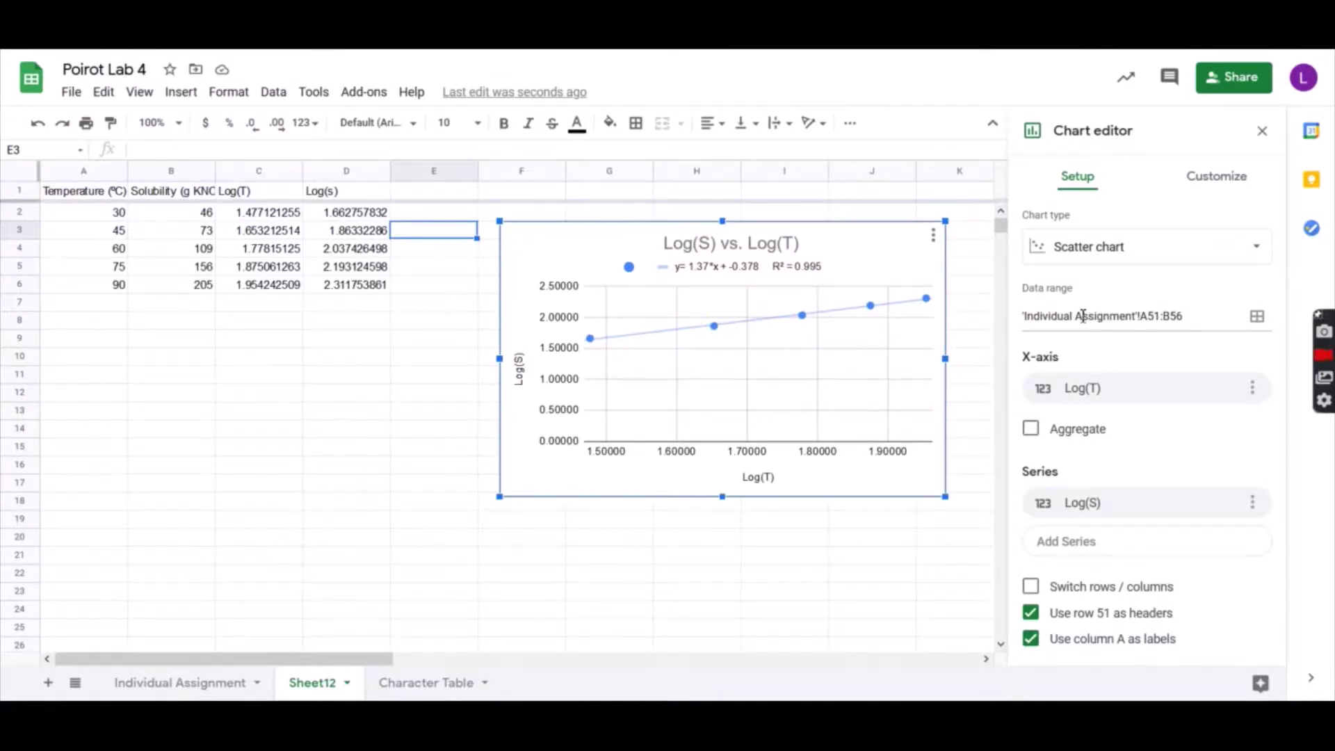
pyautogui.click(1257, 317)
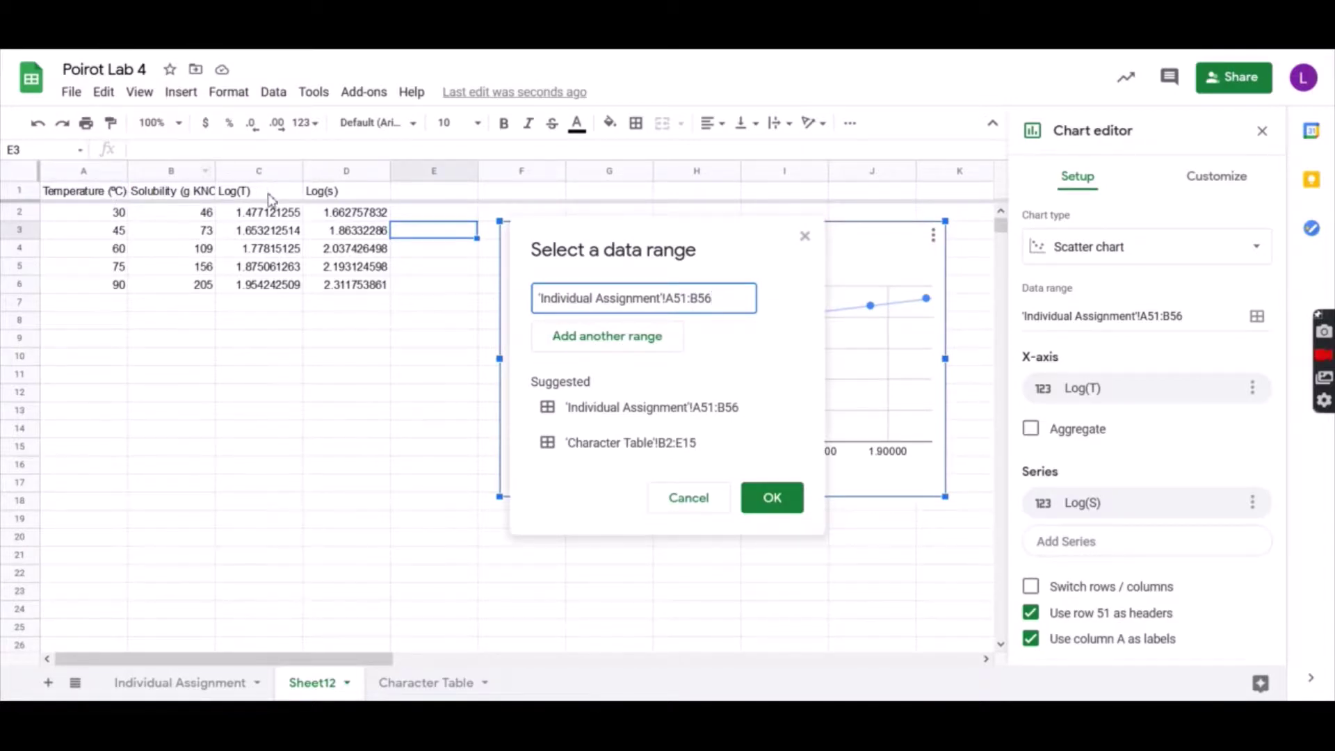
pyautogui.moveTo(271, 200); pyautogui.dragTo(365, 301)
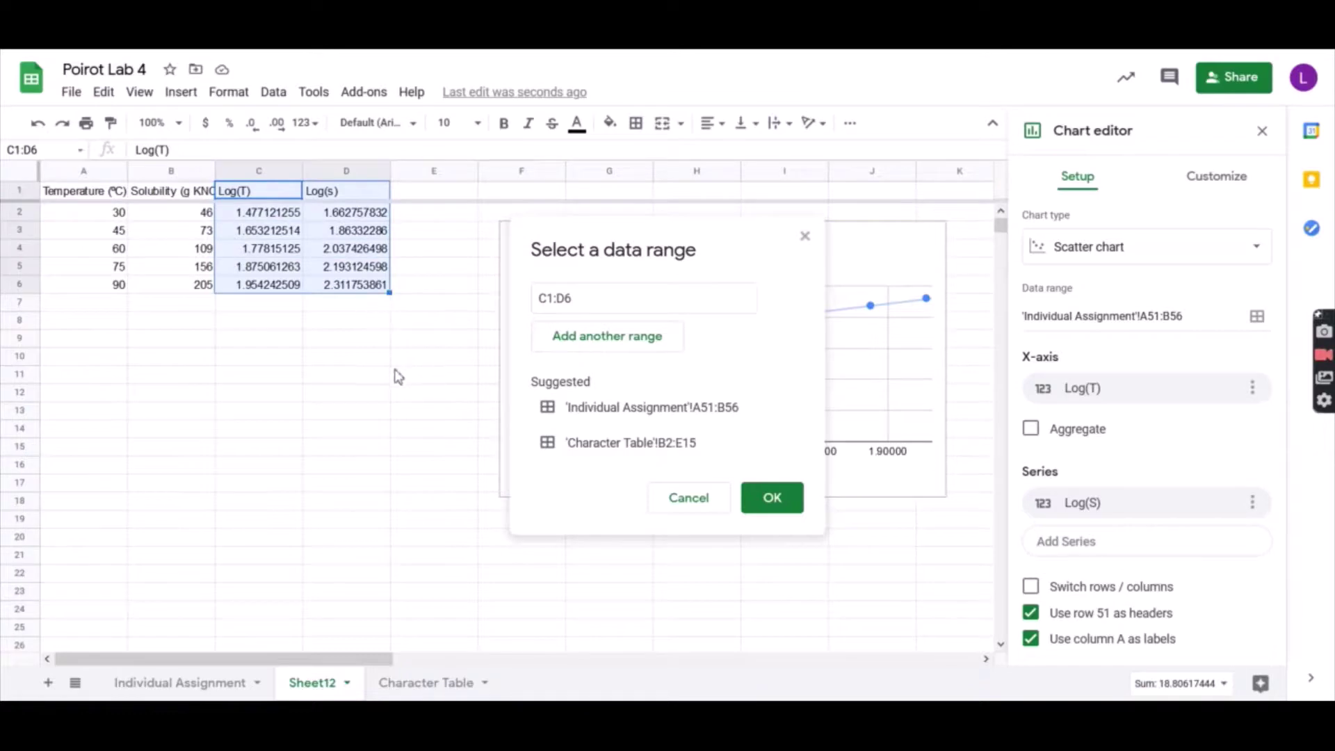
pyautogui.click(263, 172)
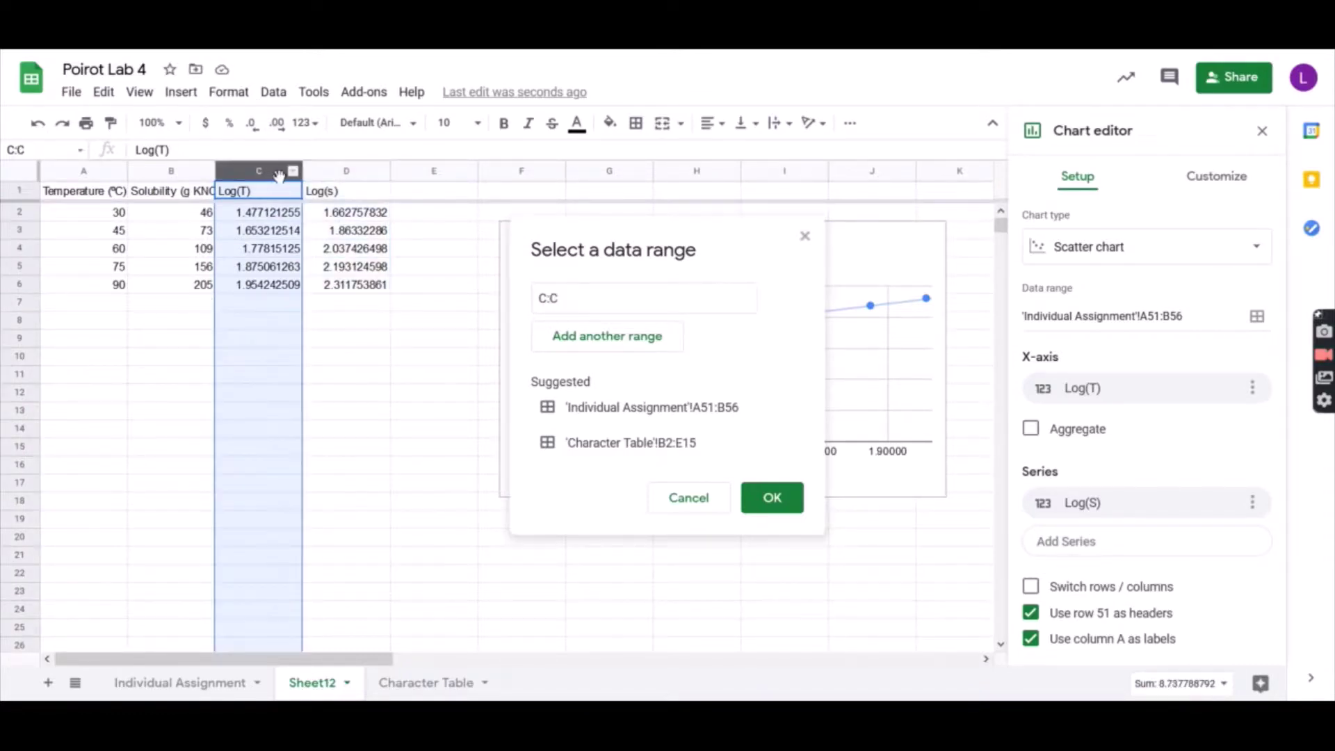
pyautogui.keyDown('shift'); pyautogui.click(319, 172); pyautogui.keyUp('shift')
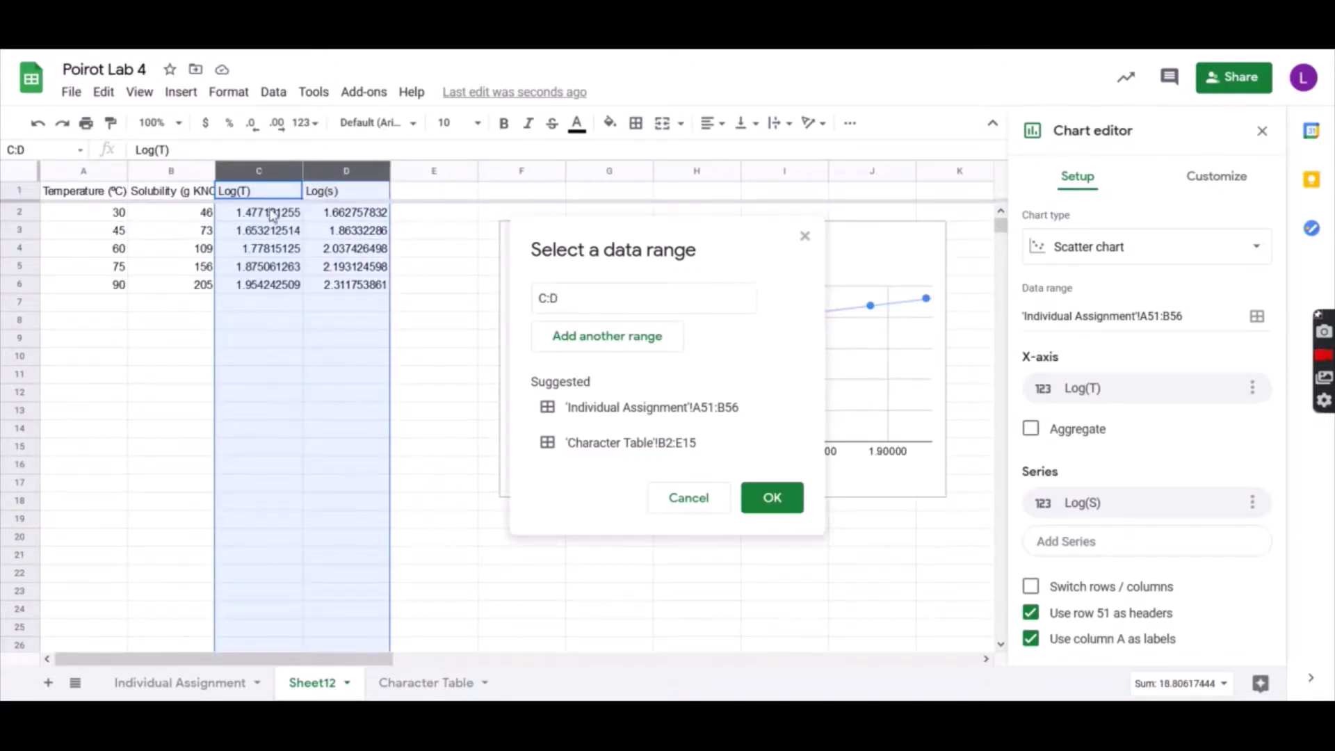
pyautogui.click(782, 501)
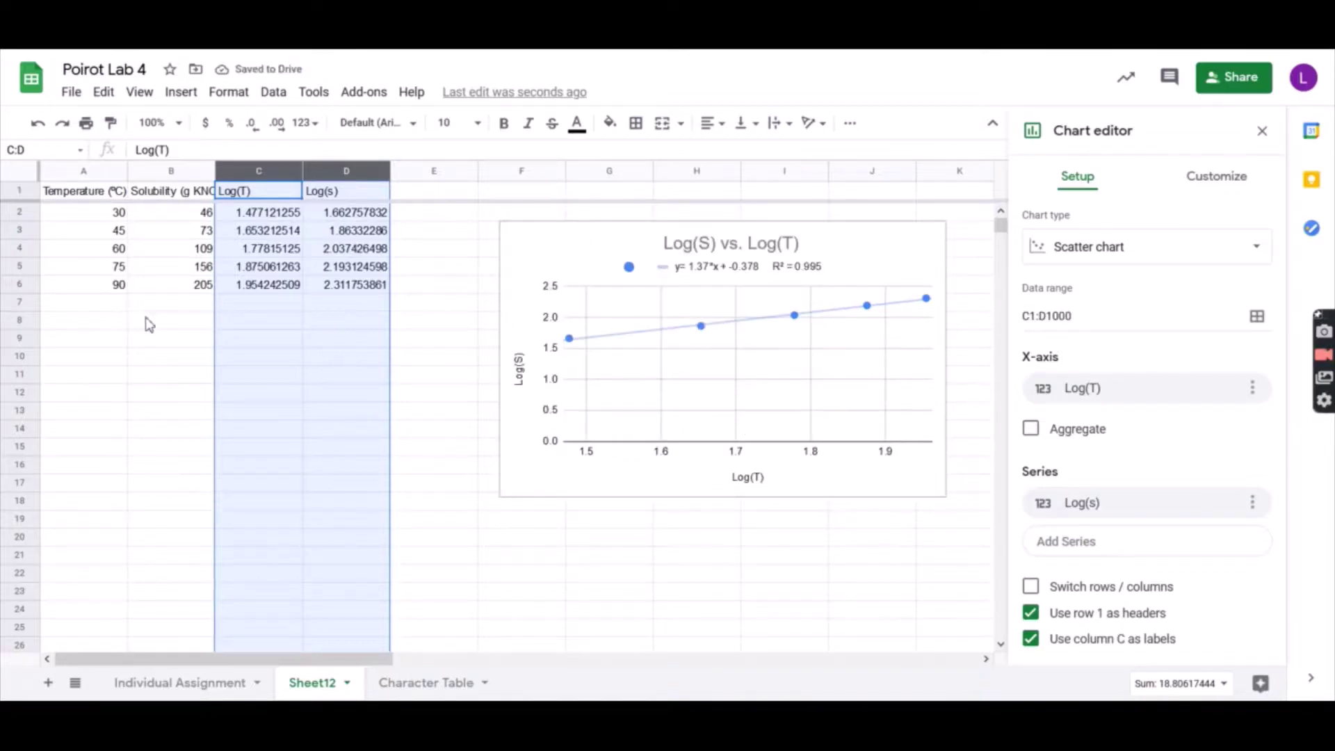
# Add a test data point in row 7 with temperature 105 and solubility 245
pyautogui.click(111, 306)
pyautogui.write('1')
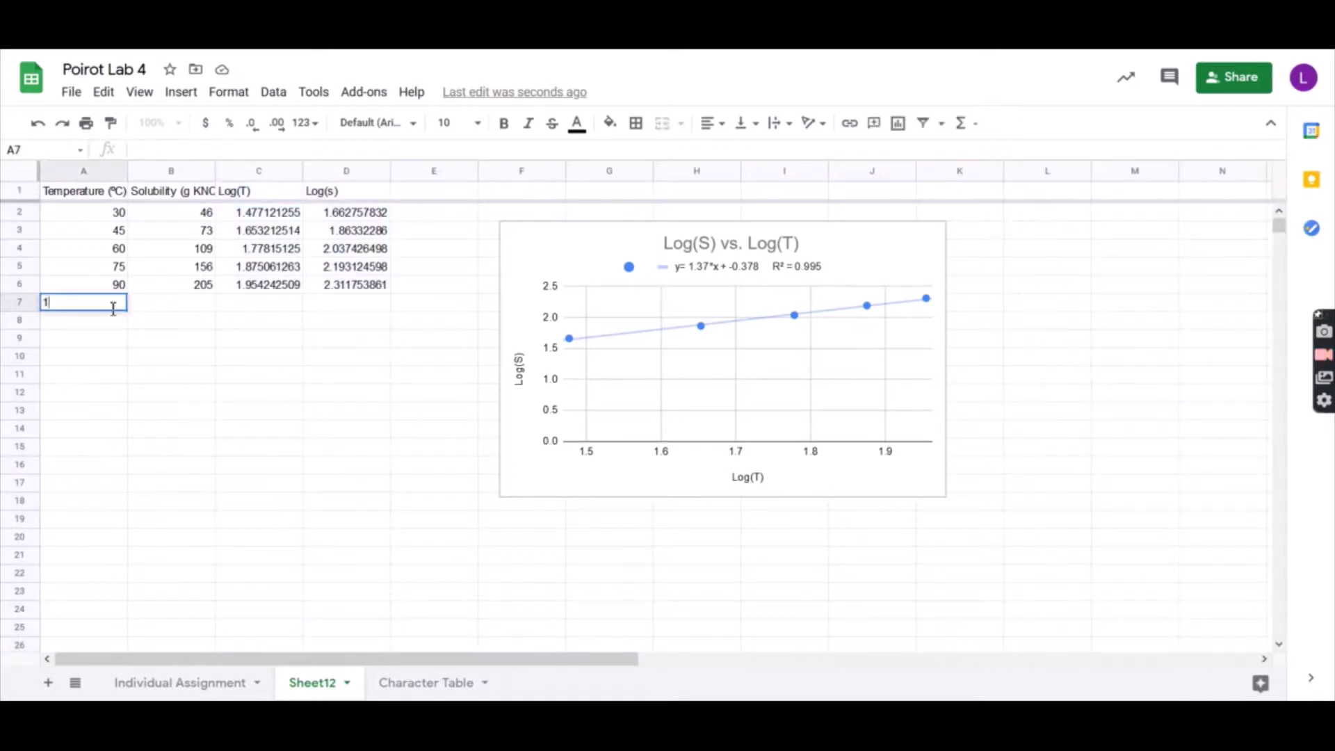
pyautogui.write('05')
pyautogui.press('Tab')
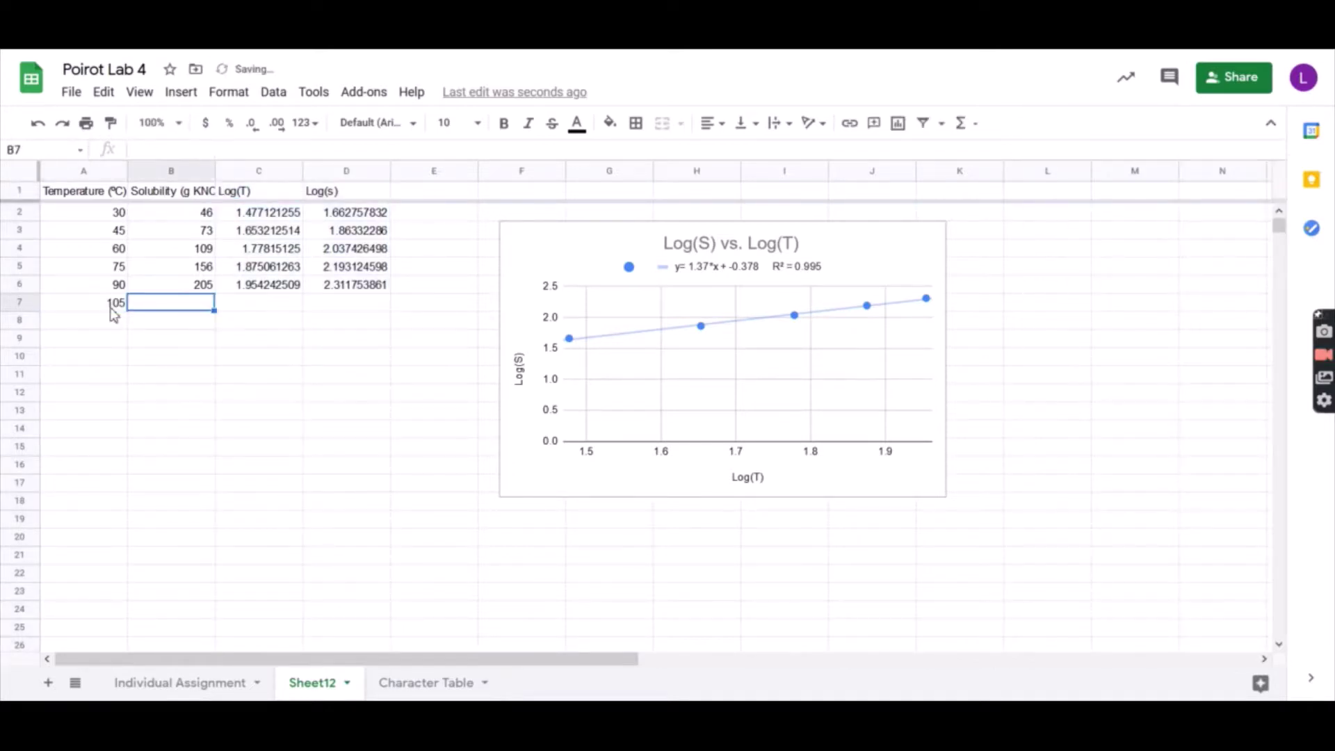
pyautogui.write('24')
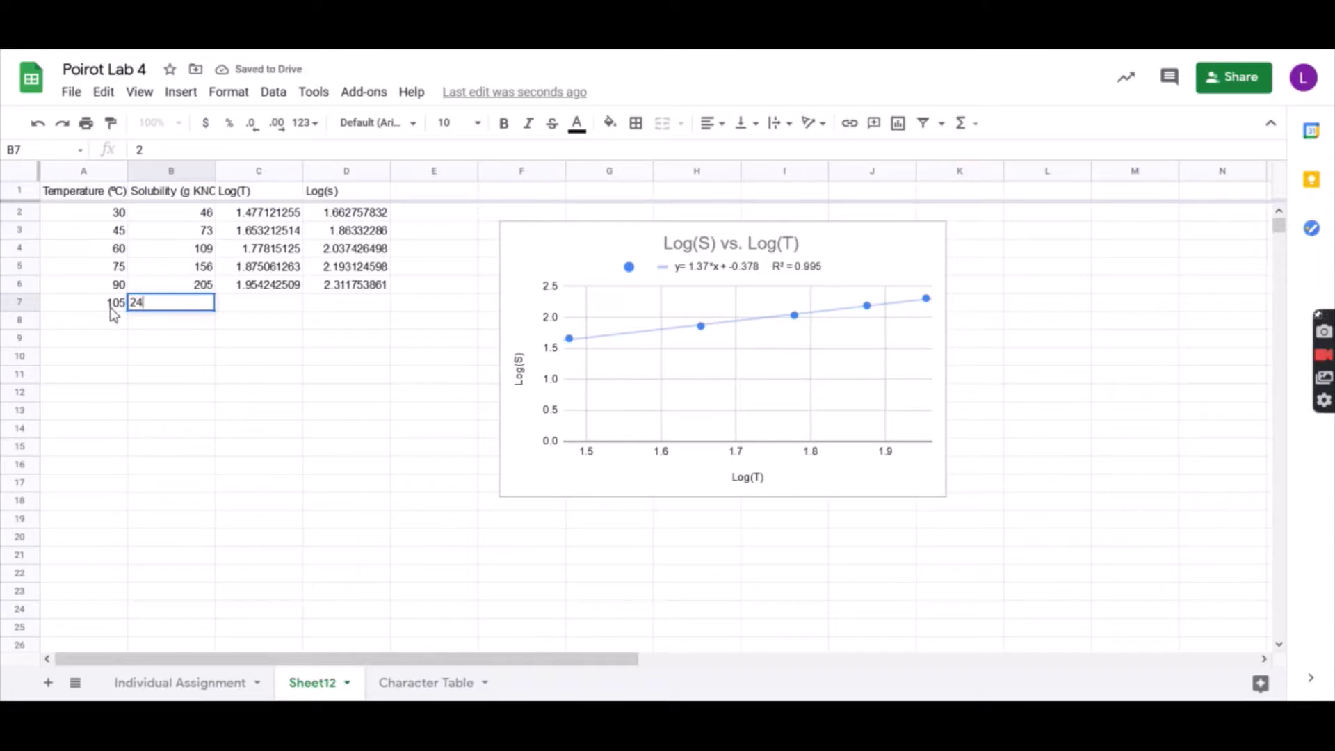
pyautogui.write('5')
pyautogui.press('Tab')
# Extend the Log(T) and Log(s) formulas from C6 and D6 down to row 7
pyautogui.click(264, 285)
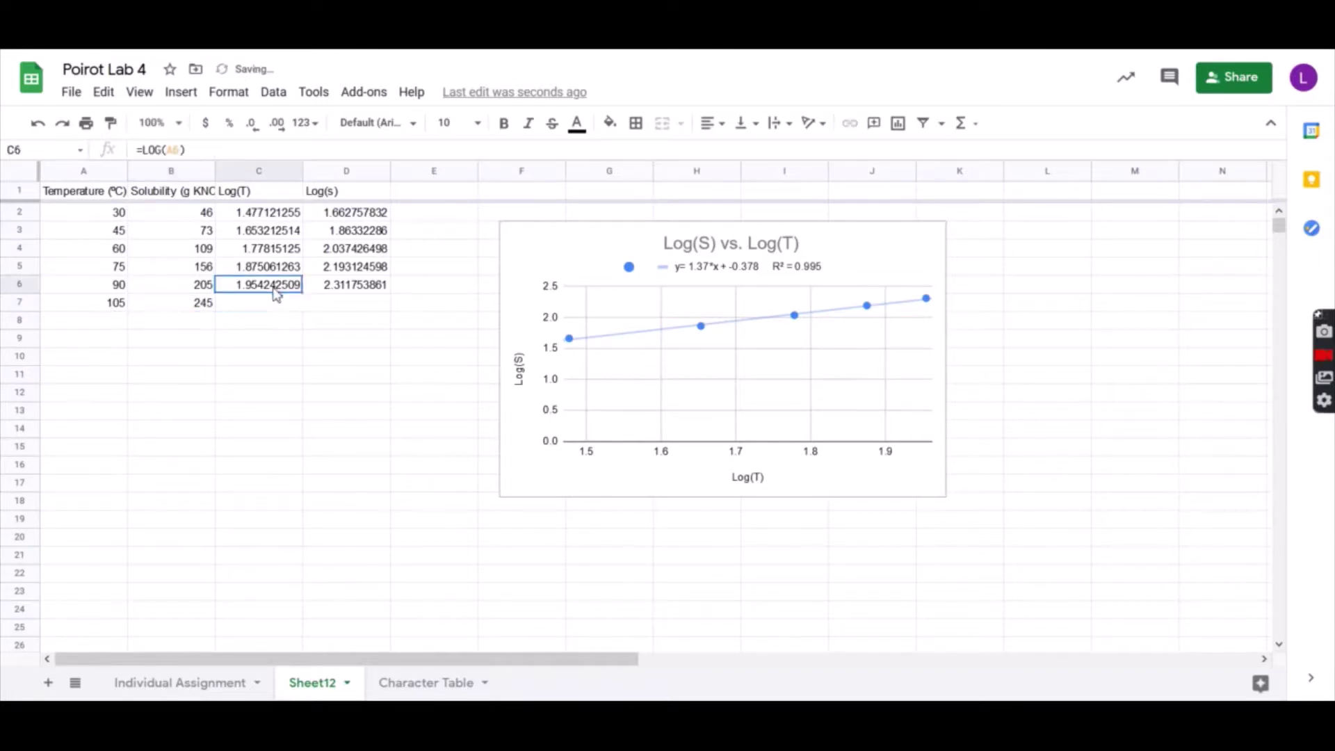
pyautogui.moveTo(306, 292); pyautogui.dragTo(302, 310)
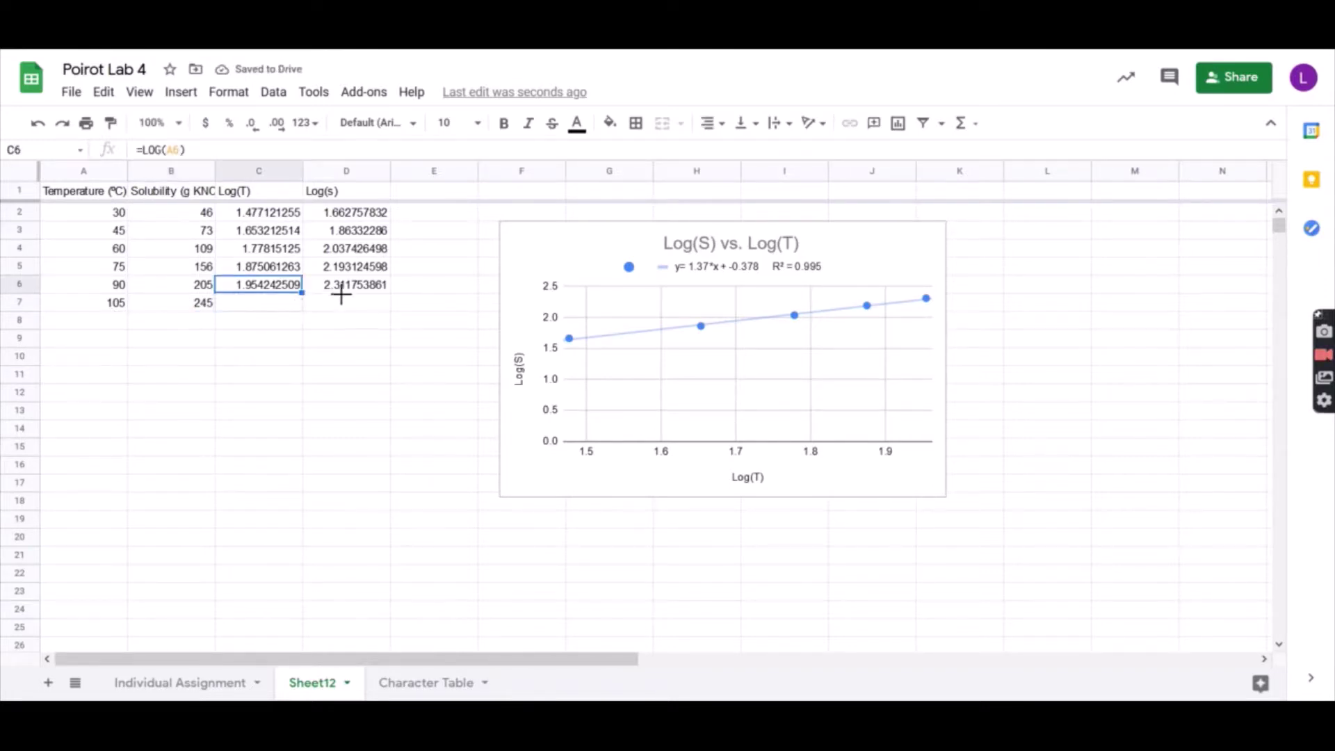
pyautogui.click(344, 290)
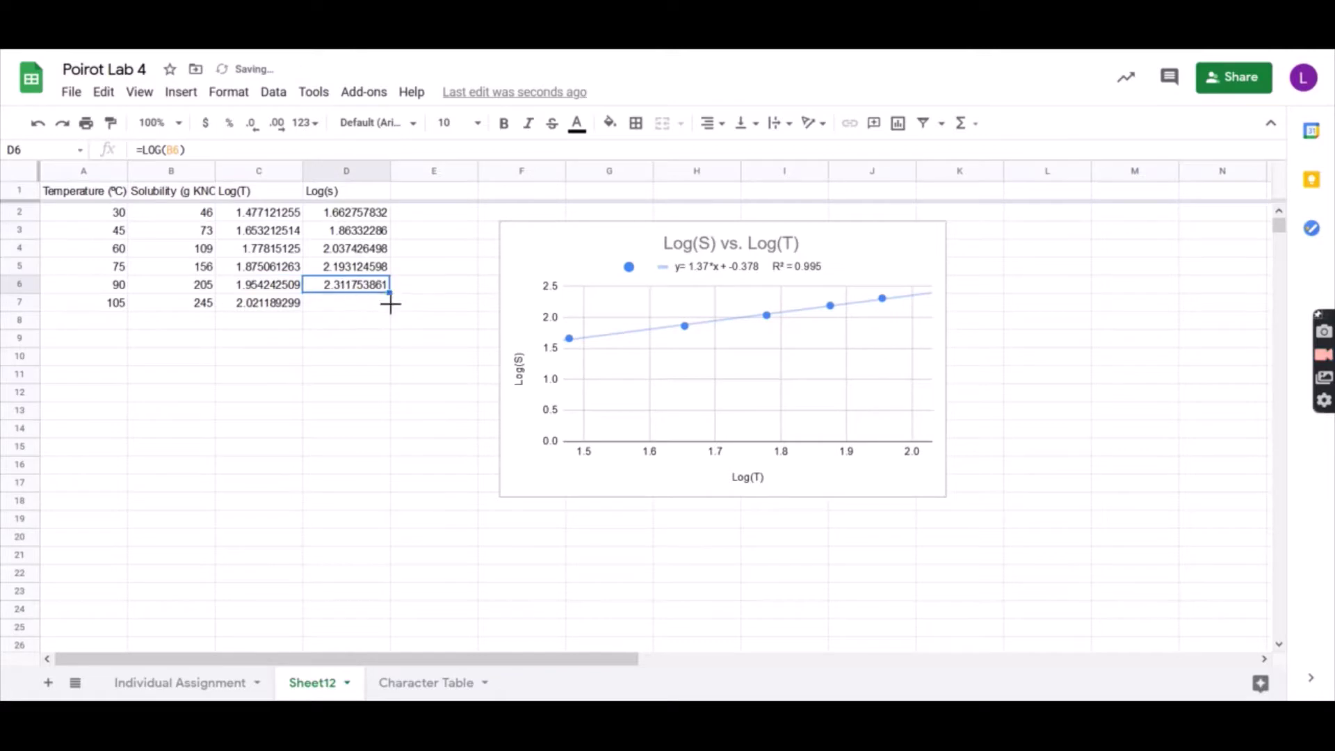
pyautogui.moveTo(390, 306); pyautogui.dragTo(391, 314)
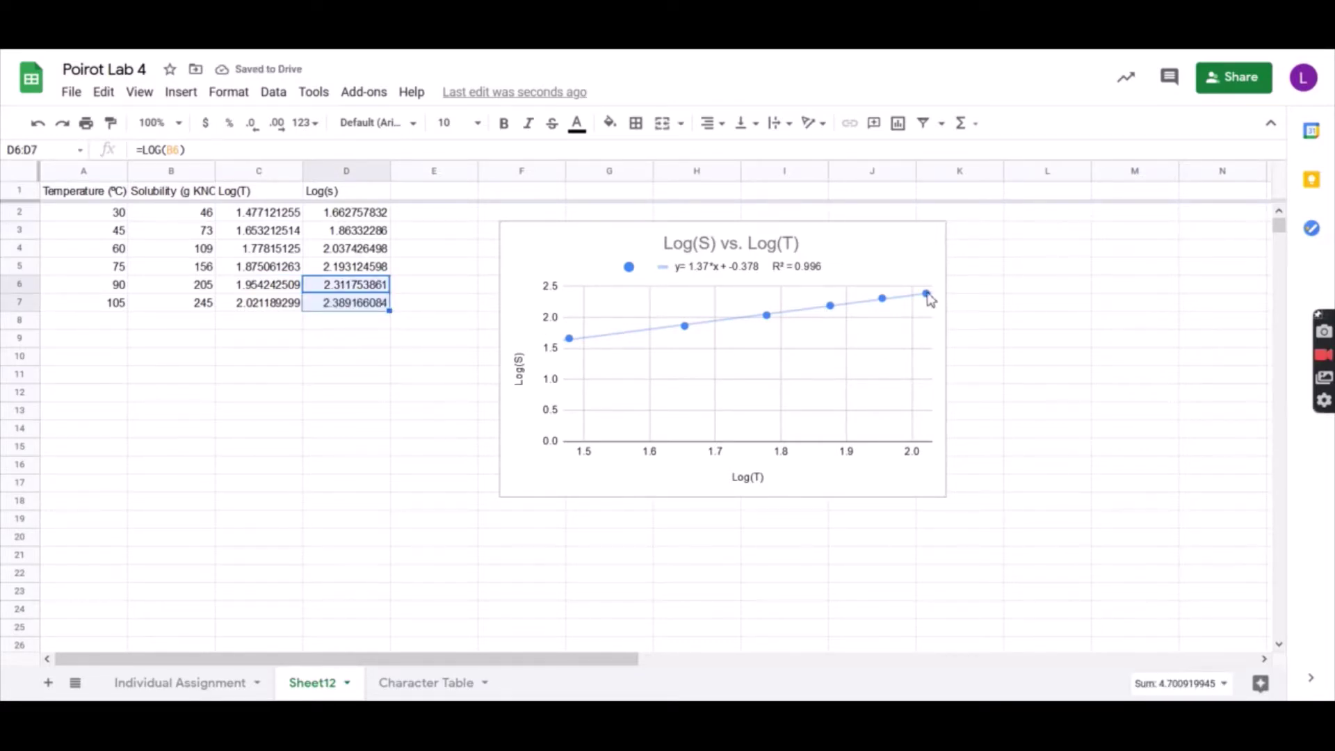
# Delete row 7 holding the test data point
pyautogui.moveTo(369, 308); pyautogui.dragTo(244, 306)
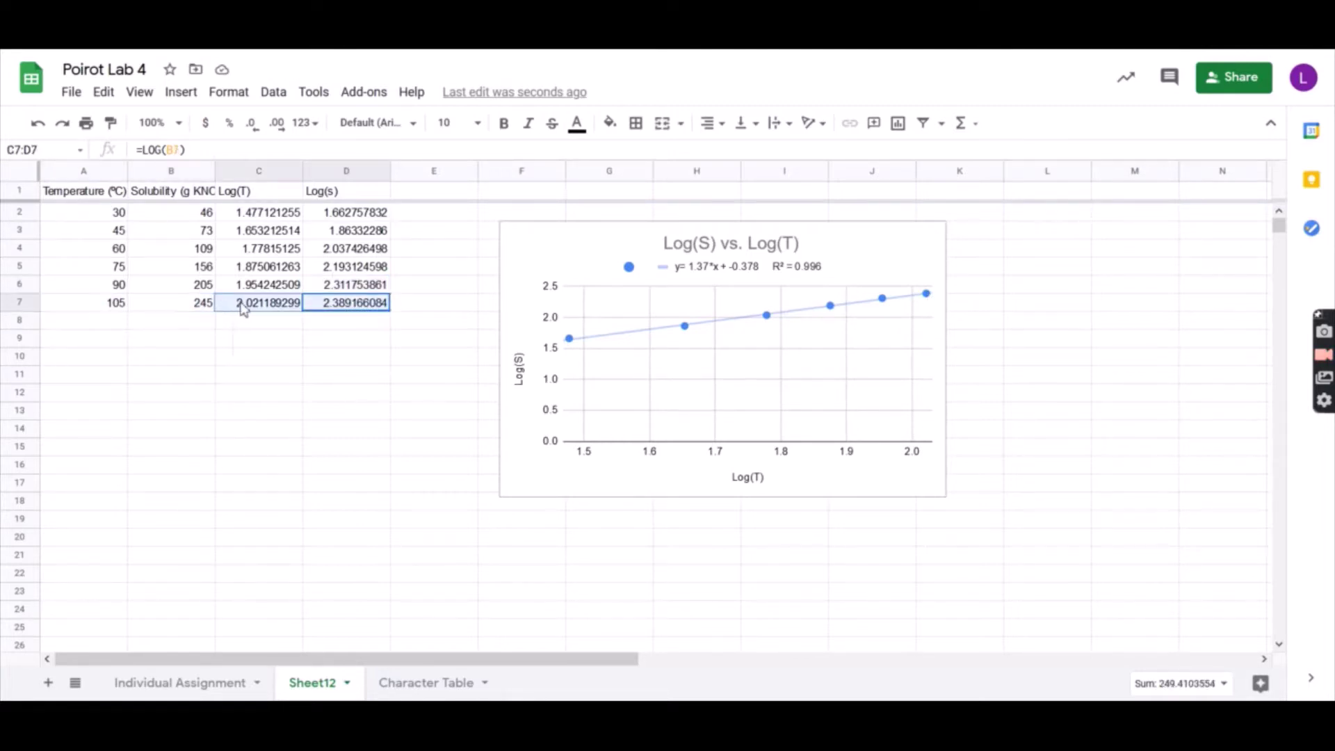
pyautogui.rightClick(21, 306)
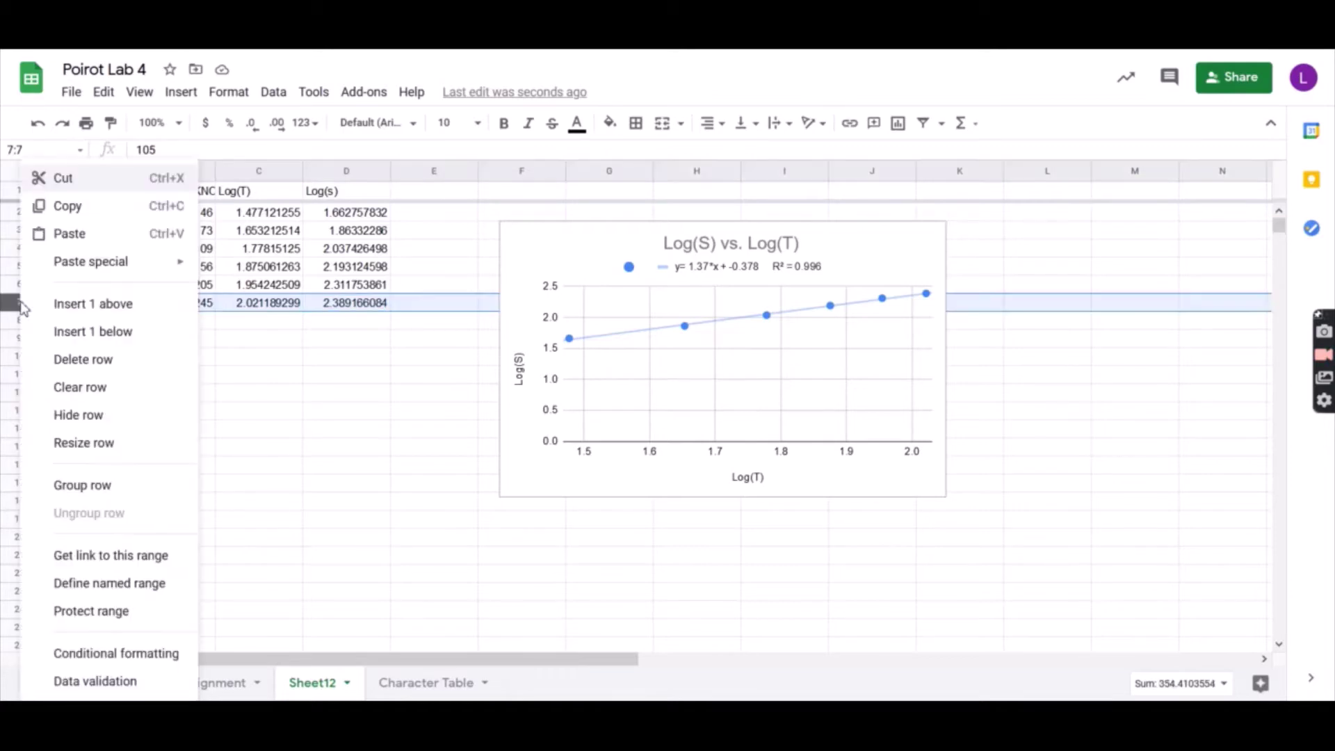
pyautogui.click(67, 360)
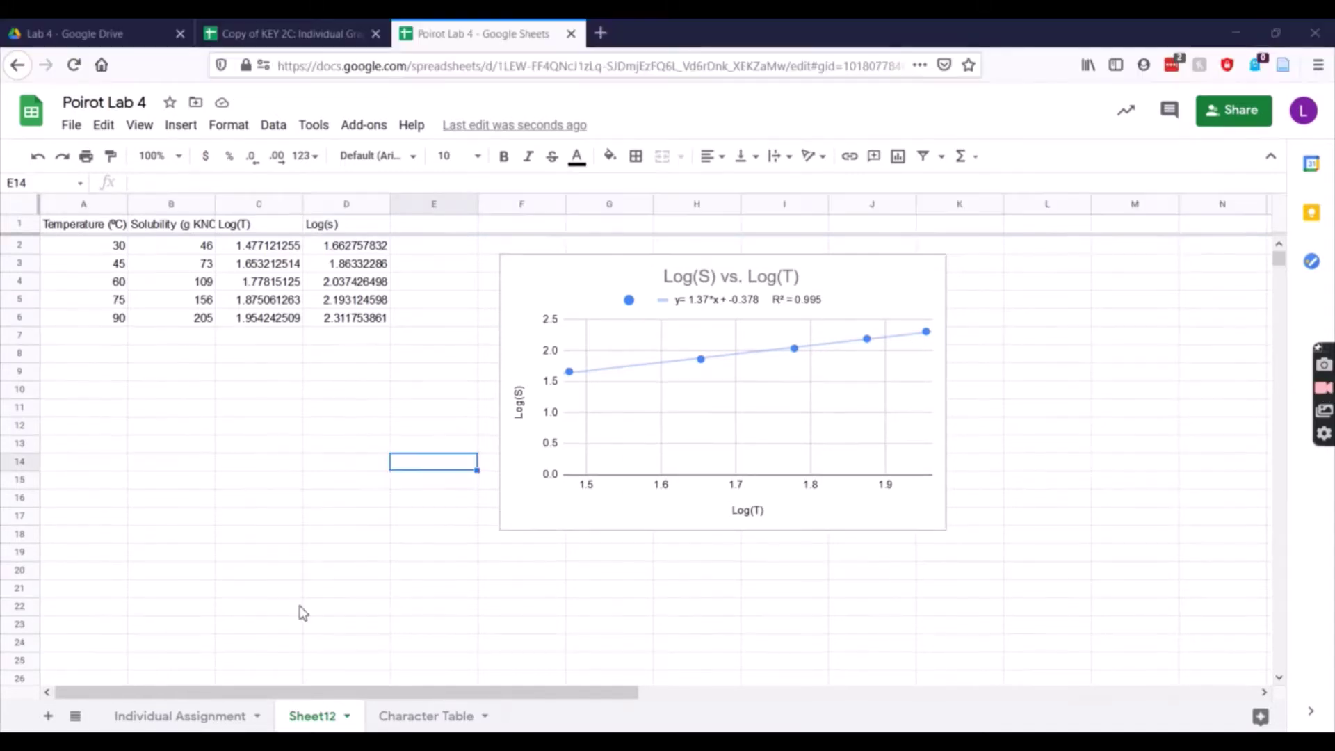
# Rename the sheet Sheet12 as Log_Log
pyautogui.rightClick(322, 723)
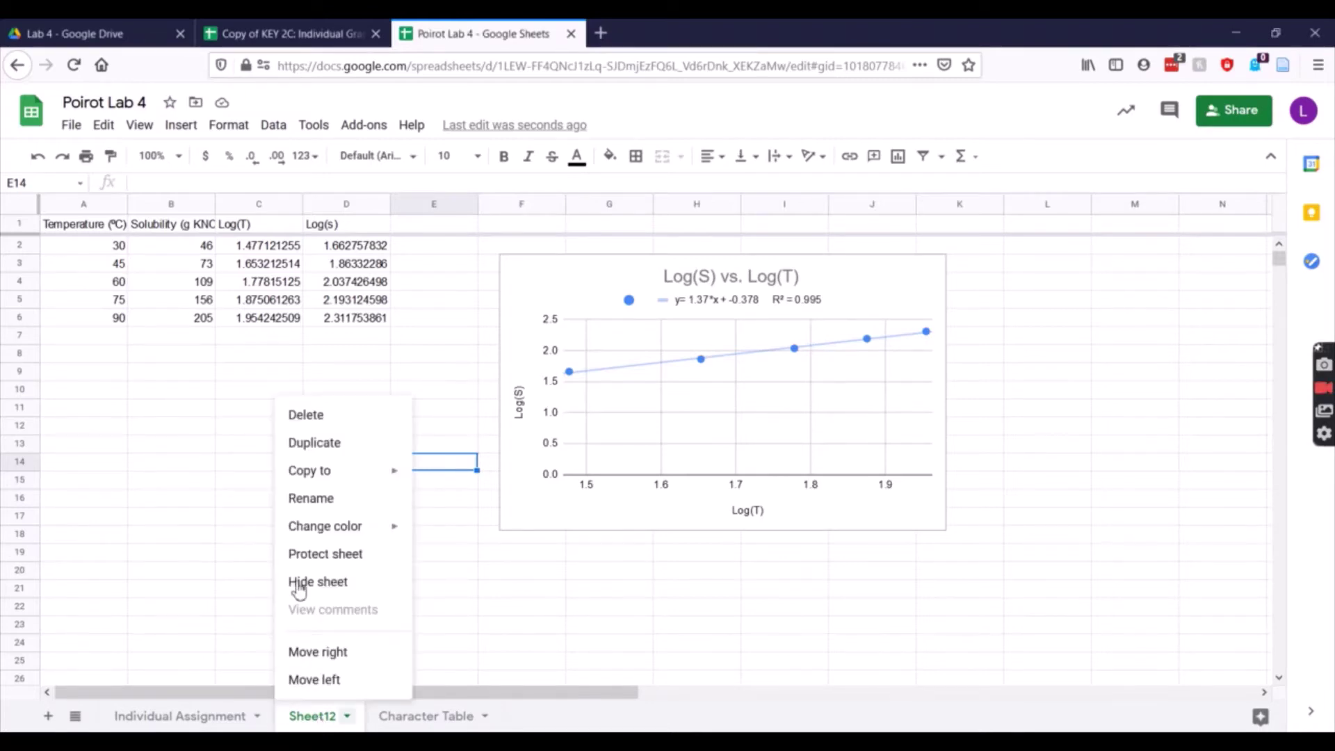
pyautogui.click(318, 514)
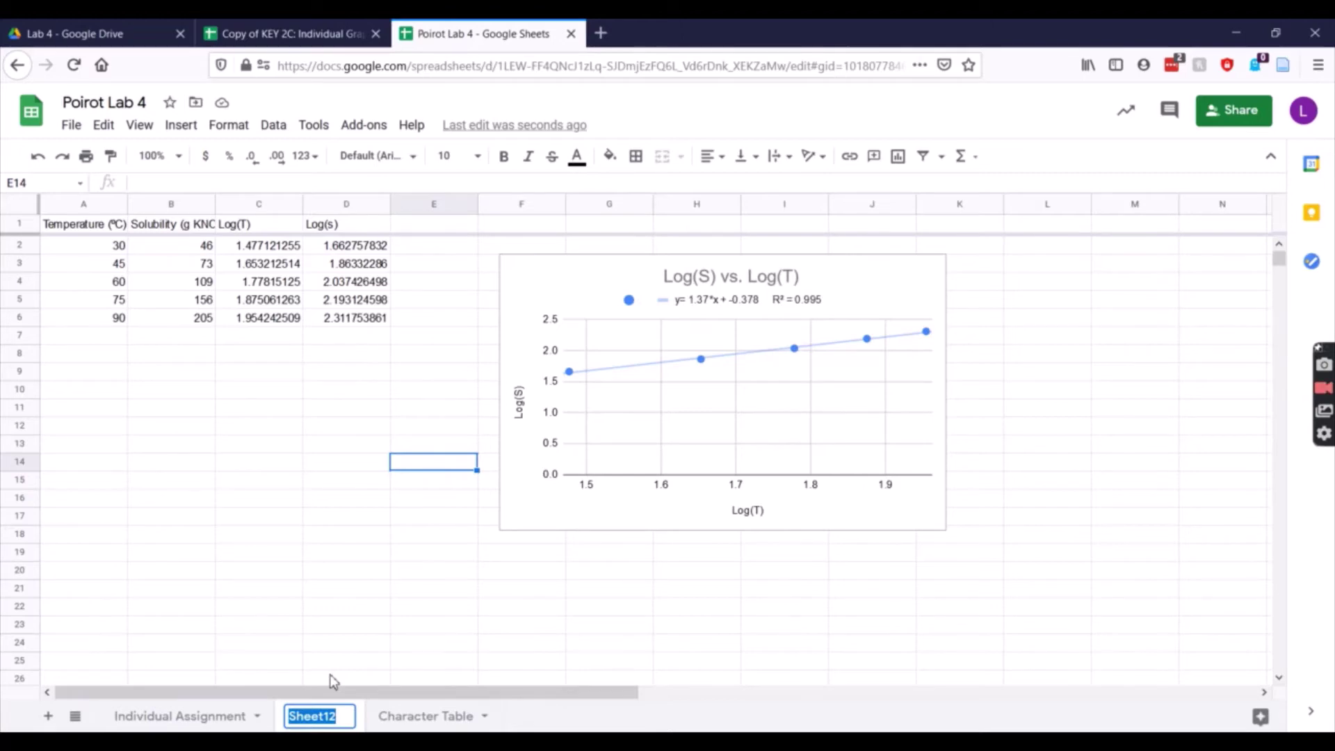
pyautogui.write('Log')
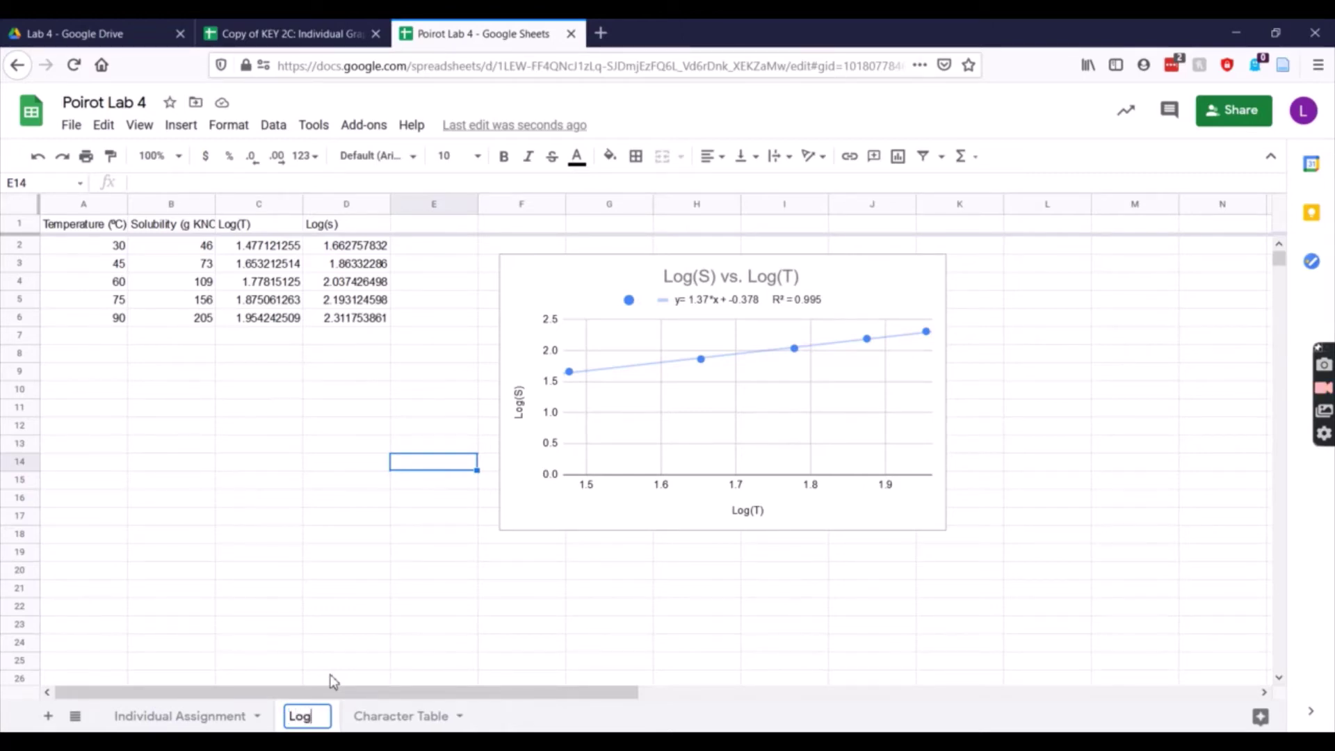
pyautogui.write('_Log')
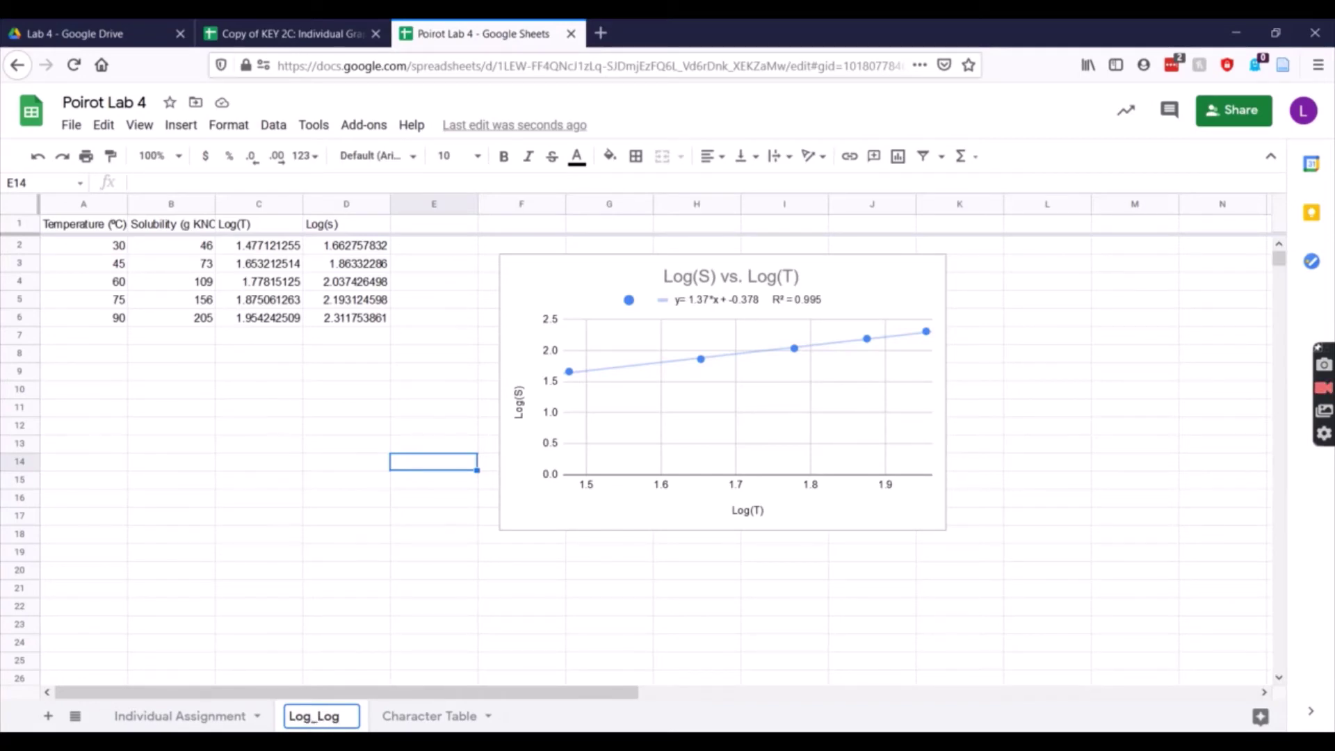
pyautogui.press('Return')
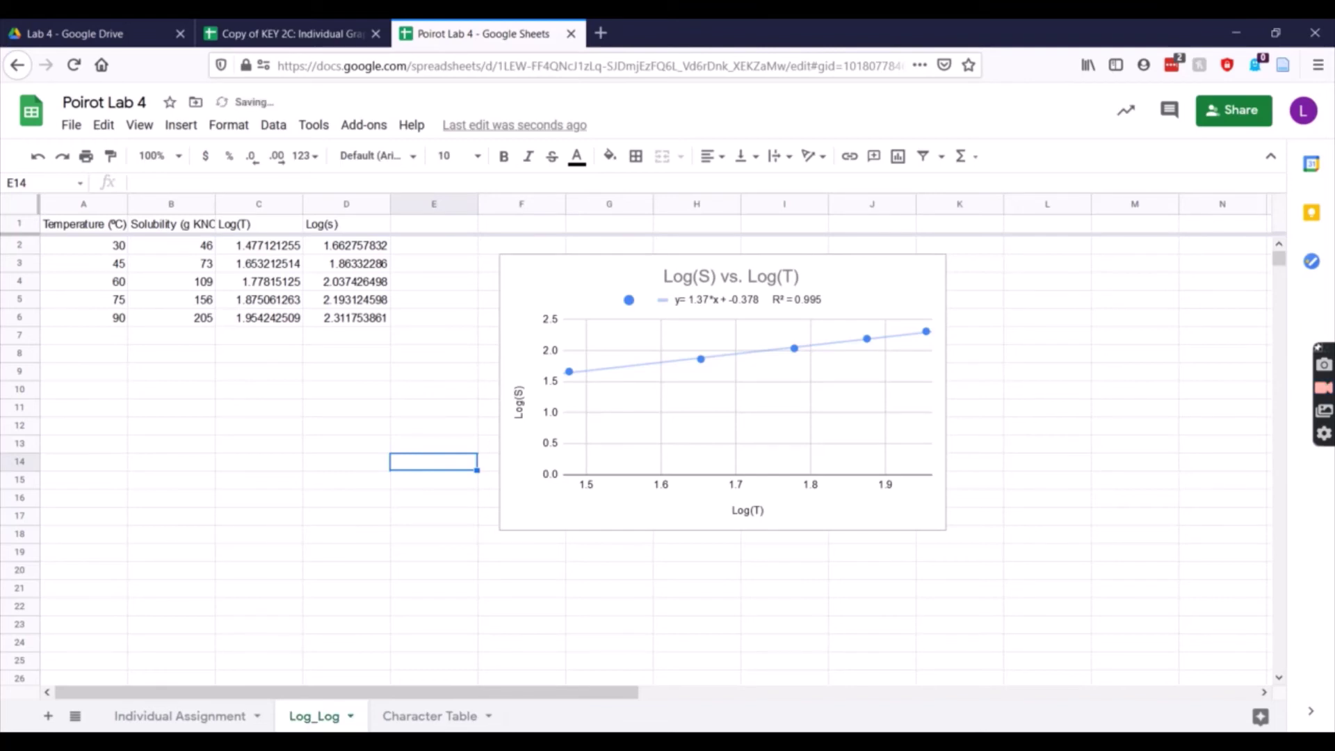